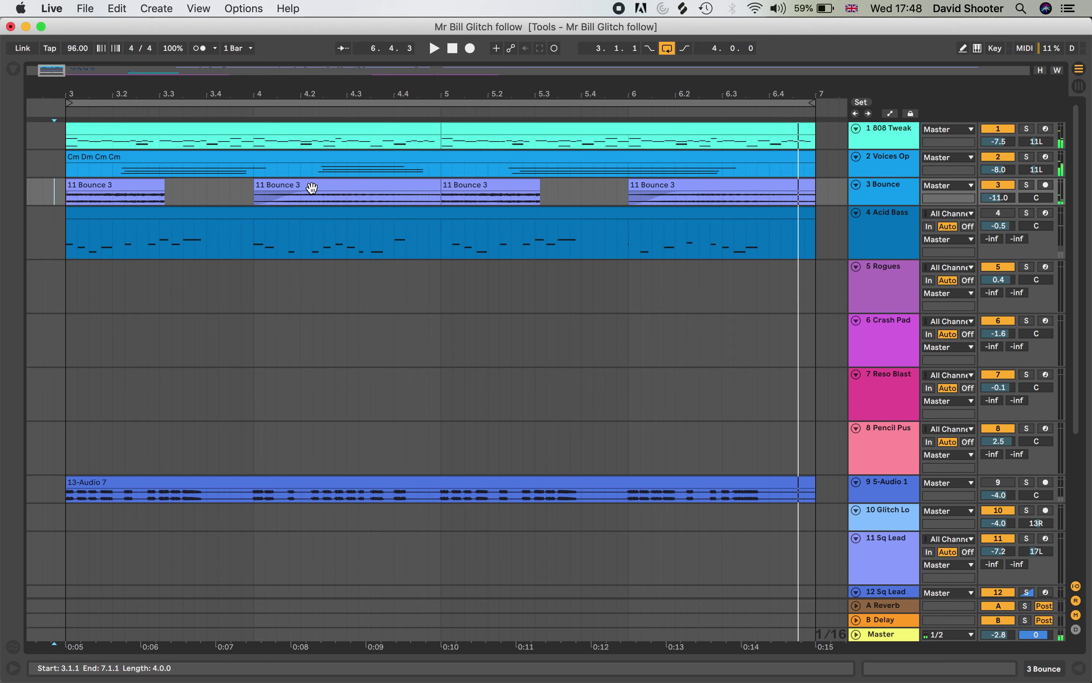
- Activate the Acid Bass track and audition the loop with it
left_click(996, 215)
key("space")
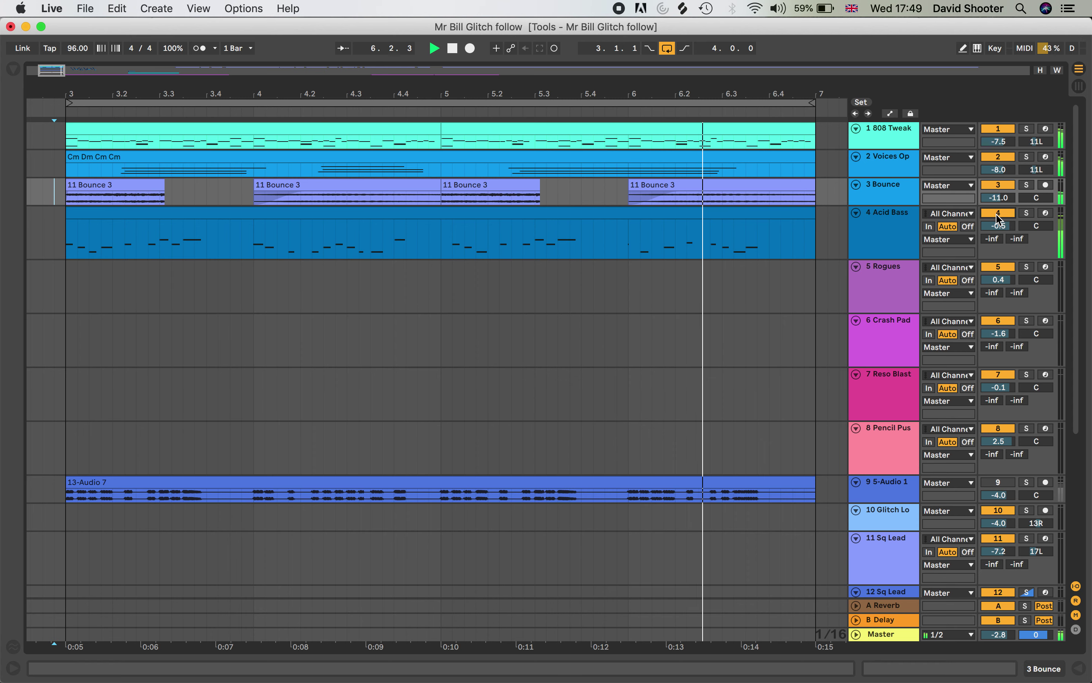
key("space")
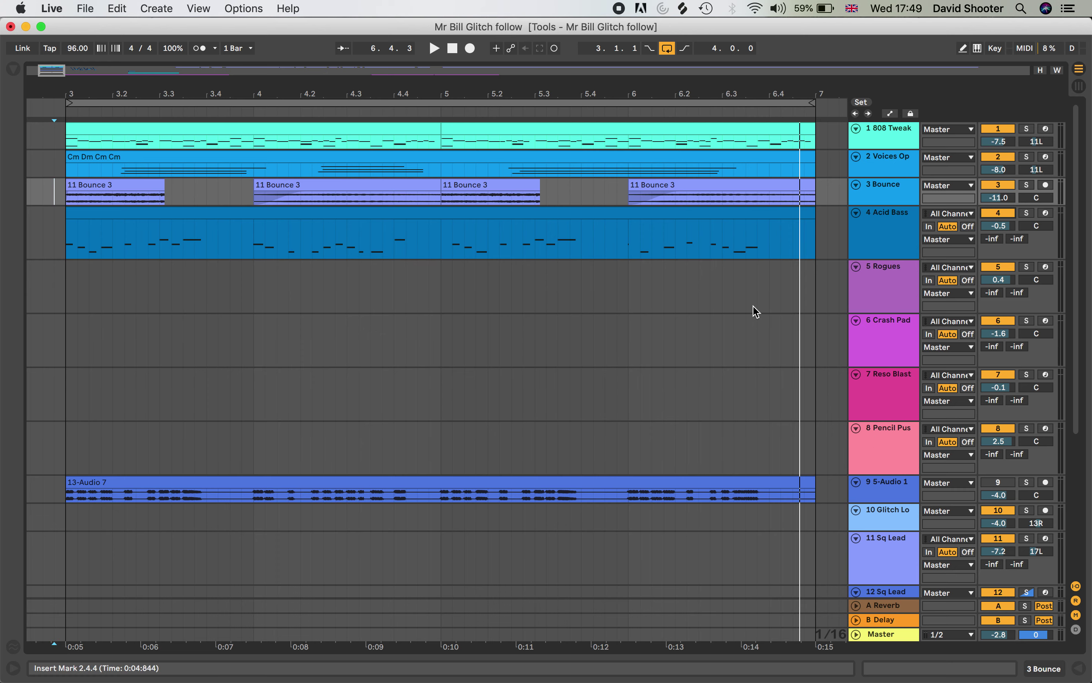
- Browse and preview bass presets in the Sounds library, including Abdominal Bass, Analog Saw Bass, Aqua Wobble and Analog Kat
key("super+alt+b")
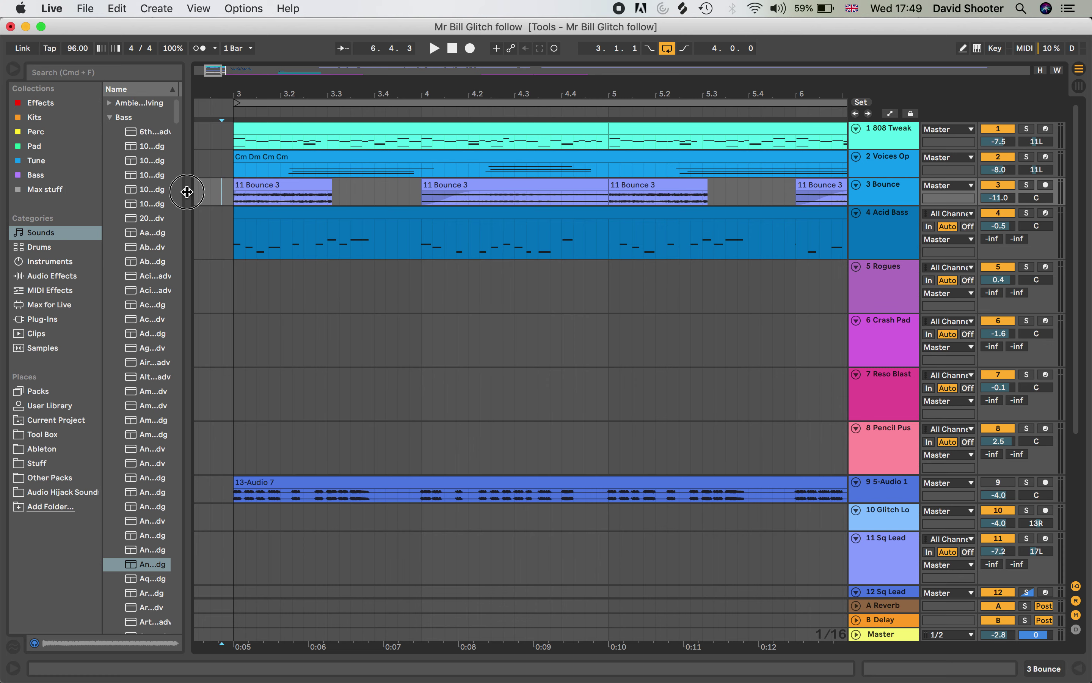
left_click_drag(187, 192, 318, 192)
left_click(161, 251)
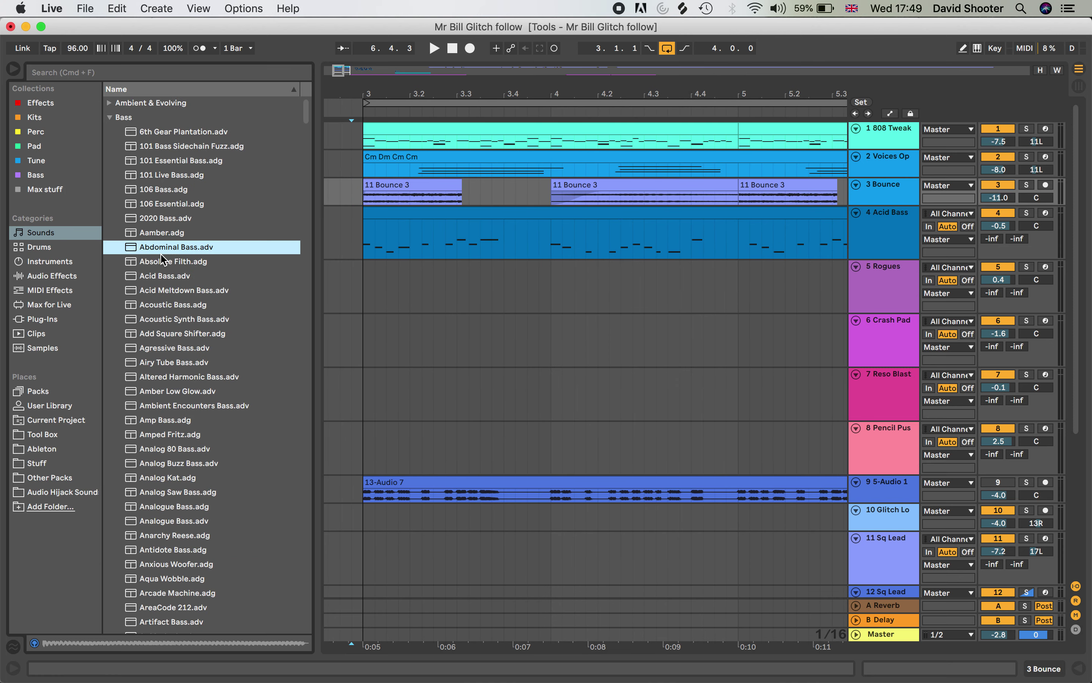
left_click(158, 493)
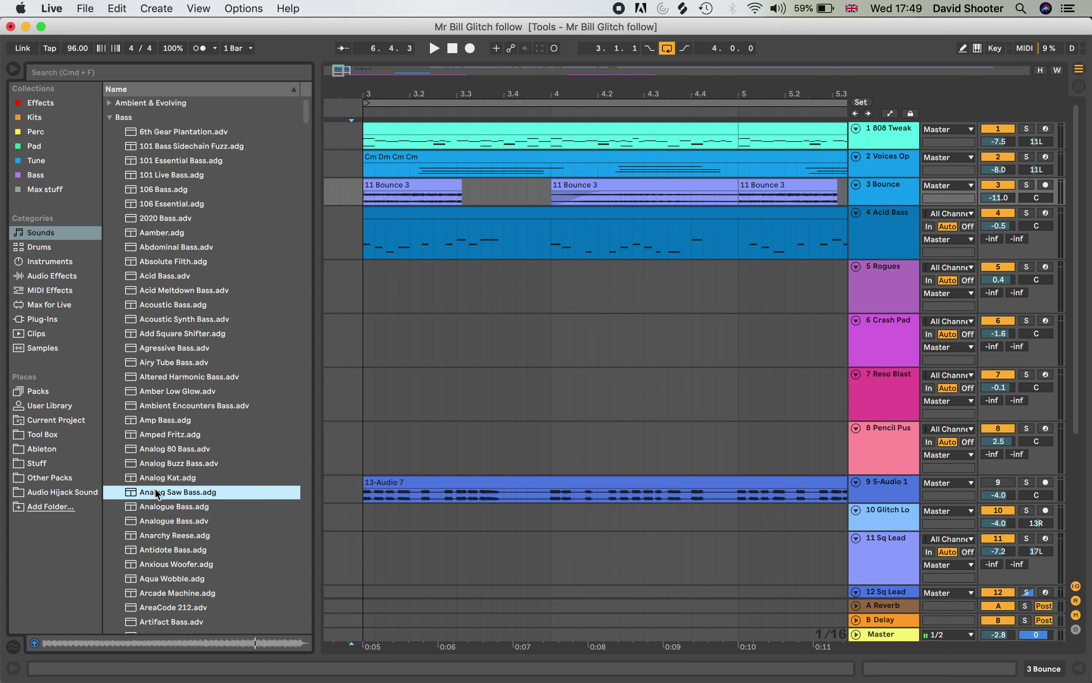
left_click(161, 583)
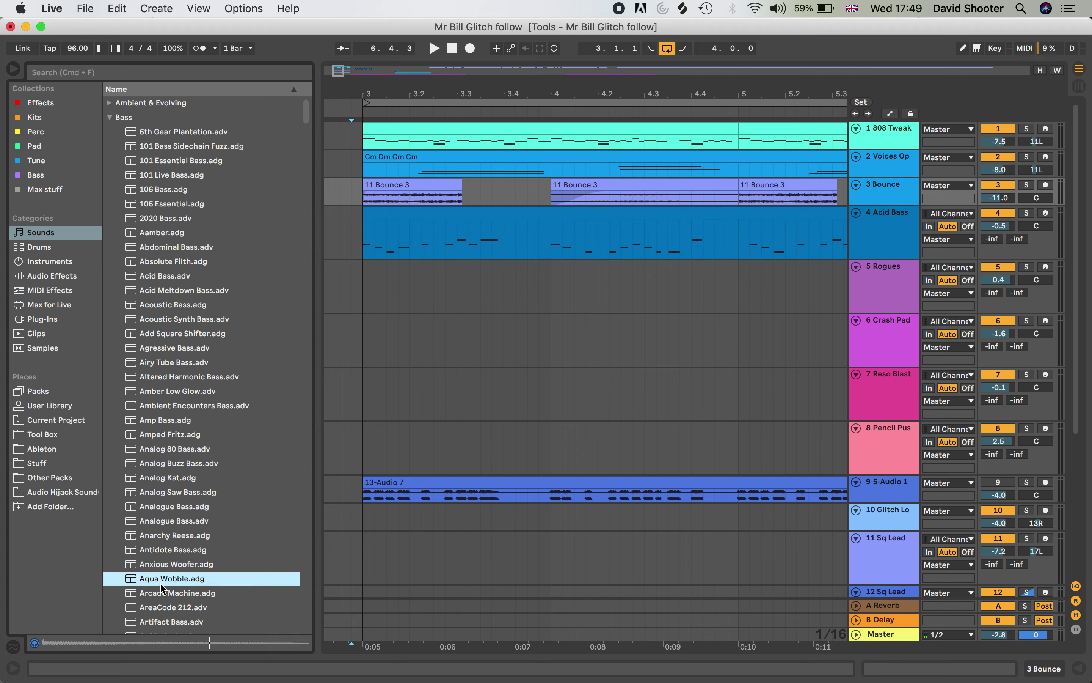
left_click(166, 479)
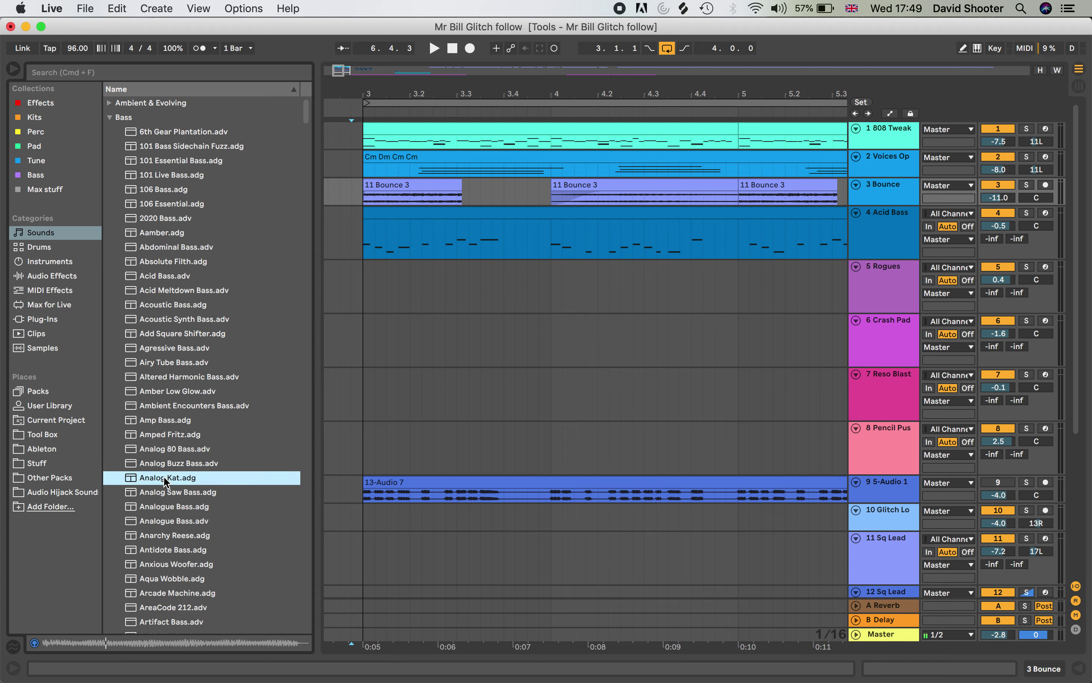
left_click_drag(176, 414, 236, 431)
left_click_drag(316, 336, 180, 337)
left_click(16, 72)
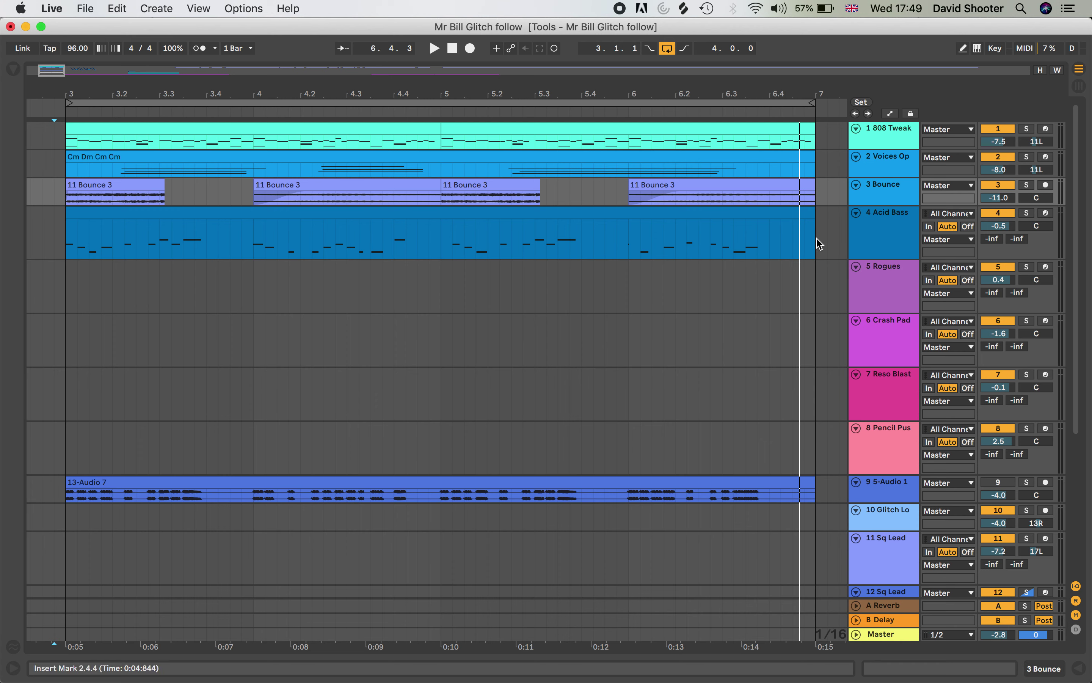
- Split the Acid Bass clip around the first notes of bar 3, at 3.1.2, 3.1.3, 3.1.4 and 3.2.2
left_click_drag(817, 241, 72, 252)
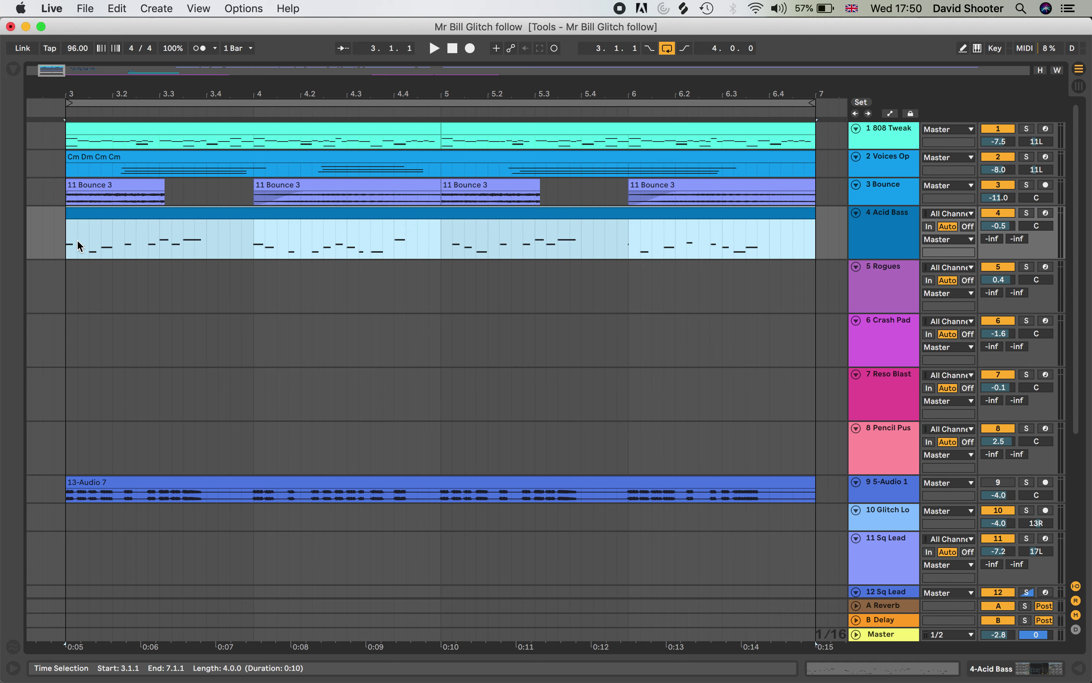
left_click_drag(78, 243, 84, 242)
left_click(84, 244)
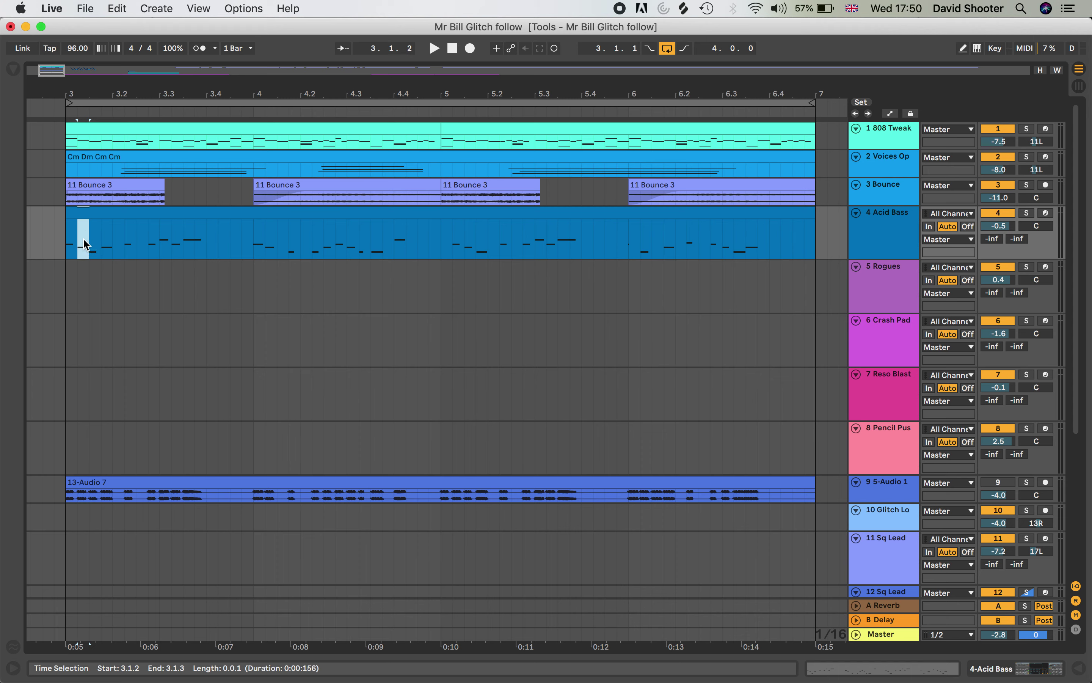
key("super+e")
left_click_drag(105, 246, 121, 248)
key("super+e")
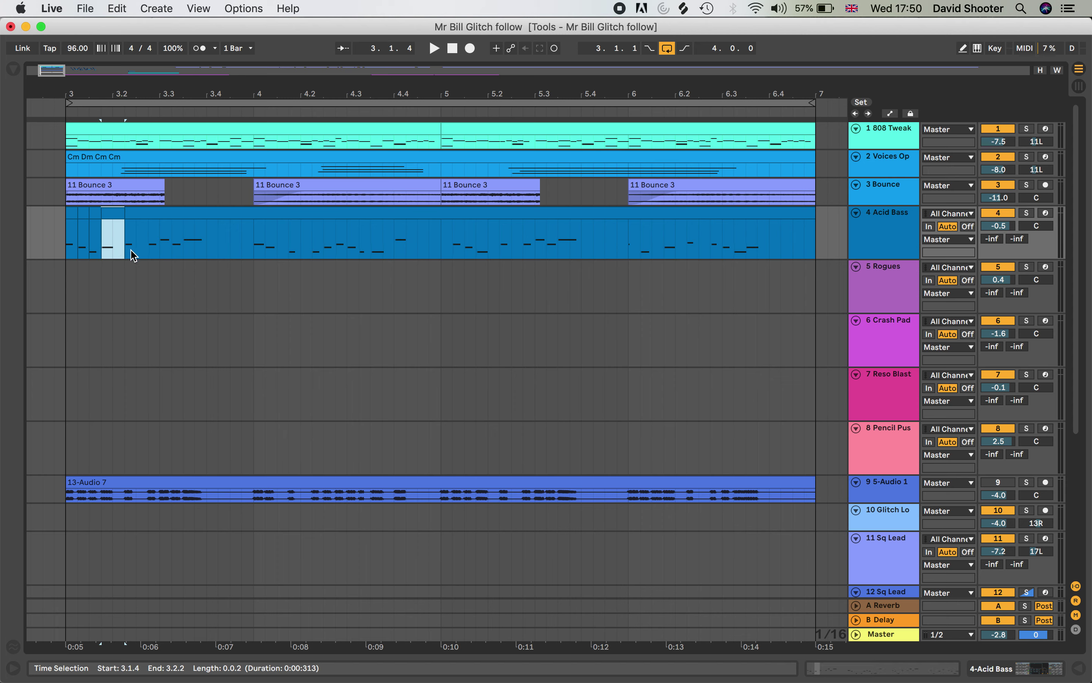
- Split the Acid Bass clip around the remaining bar 3 notes, at 3.2.4, 3.3.1, 3.3.2 and 3.3.3
left_click(149, 254)
left_click_drag(152, 256, 160, 253)
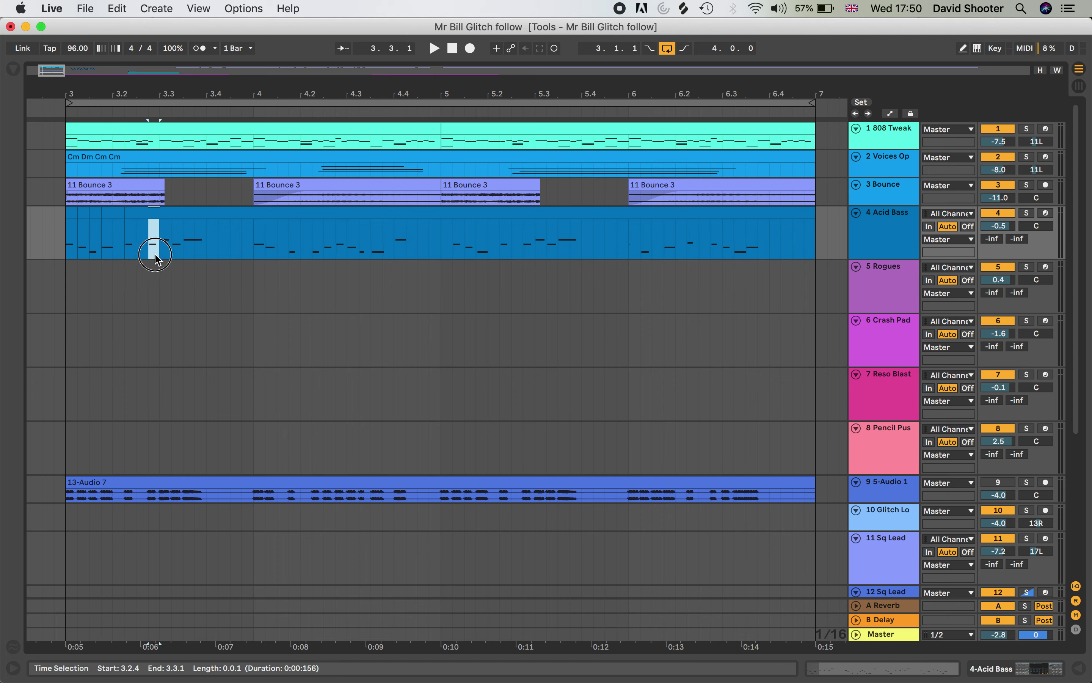
key("super+e")
left_click(173, 255)
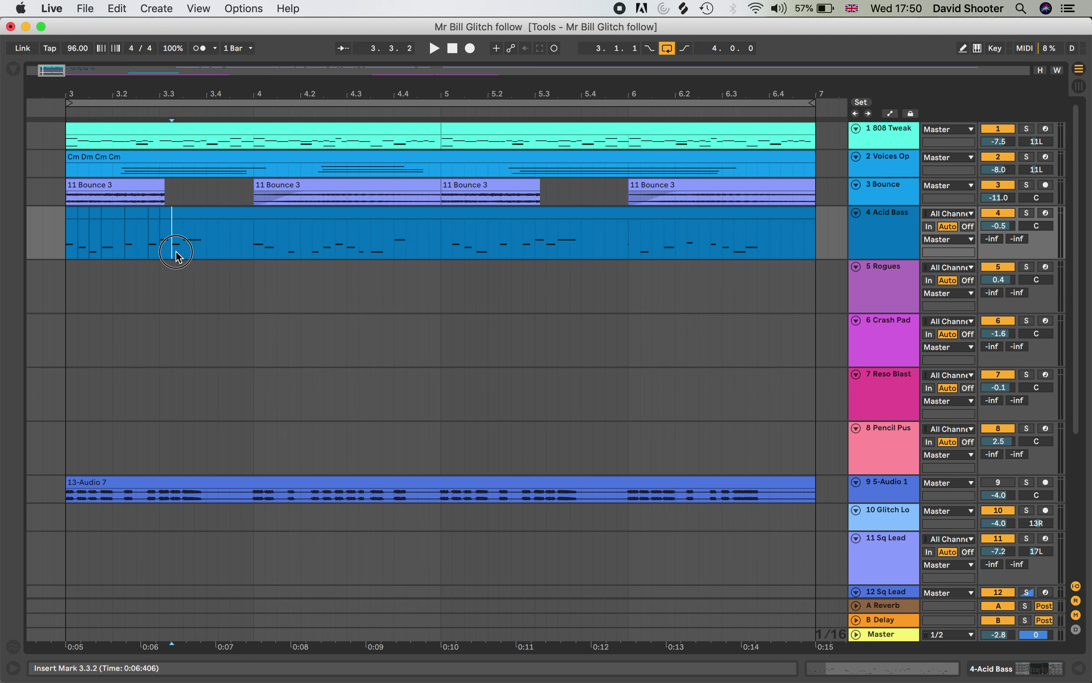
left_click_drag(172, 252, 182, 255)
key("super+e")
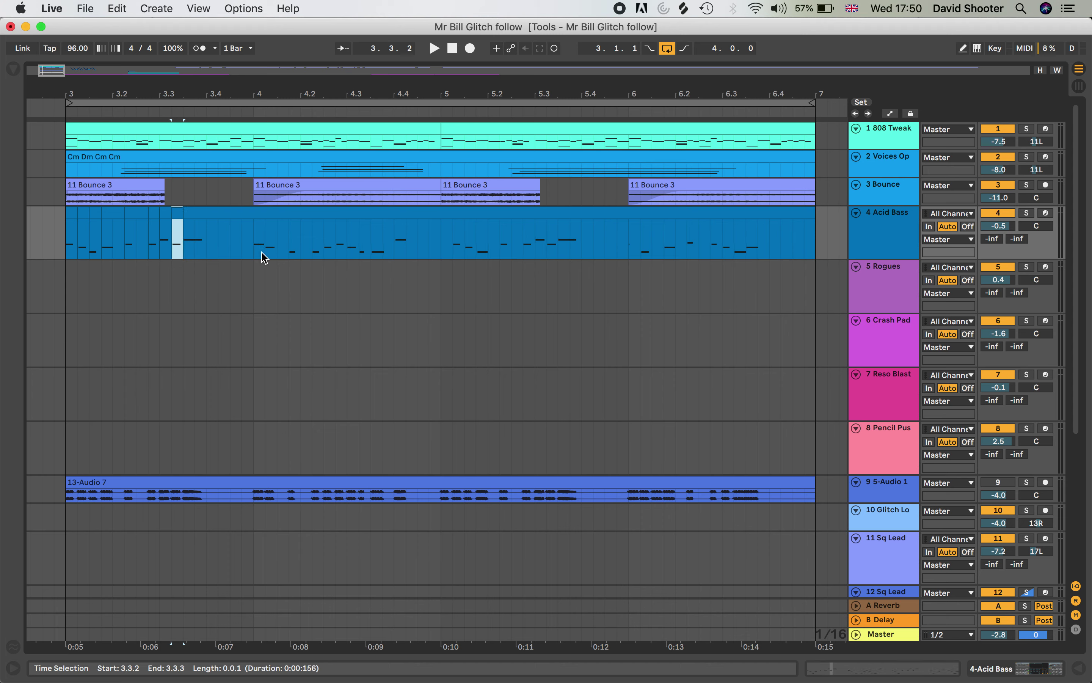
- Split the Acid Bass clip around its individual notes in bar 4, from 4.1.1 to 4.4.1
left_click(255, 256)
left_click_drag(255, 257, 266, 258)
key("super+e")
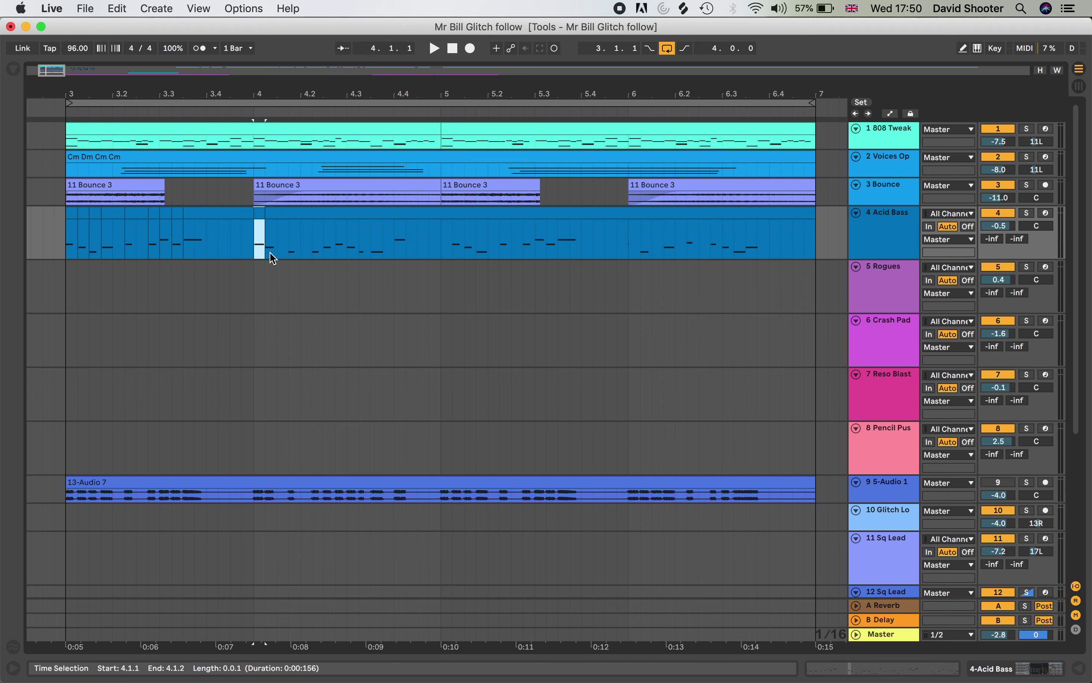
left_click(289, 257)
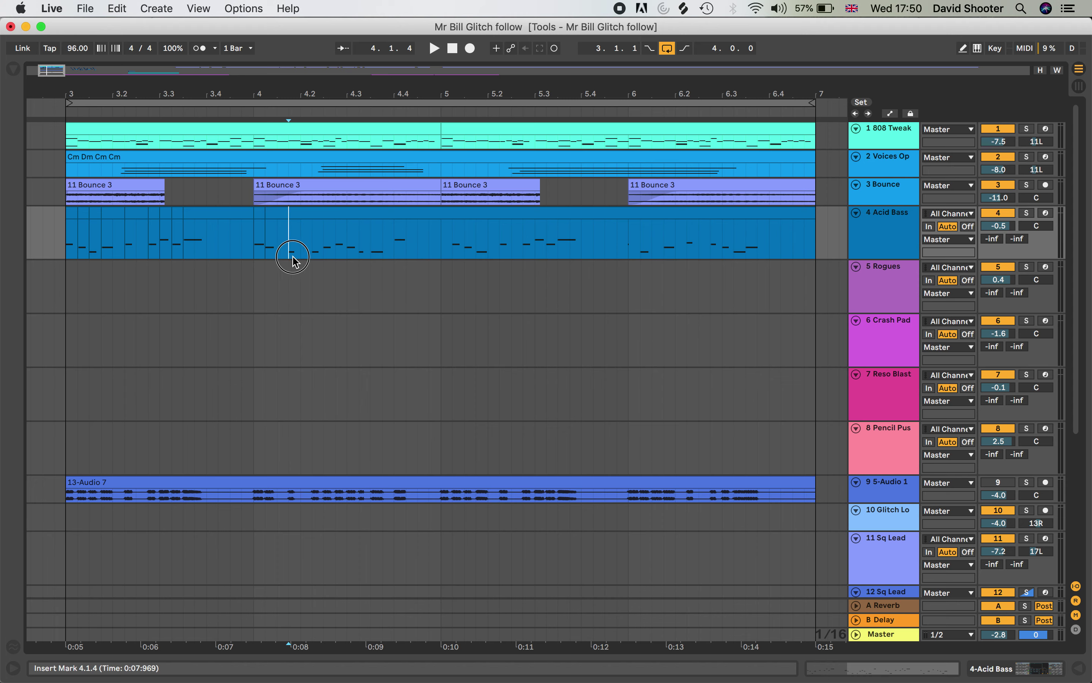
left_click_drag(294, 262, 388, 253)
left_click(325, 251)
left_click(347, 255)
key("super+c")
left_click(371, 259)
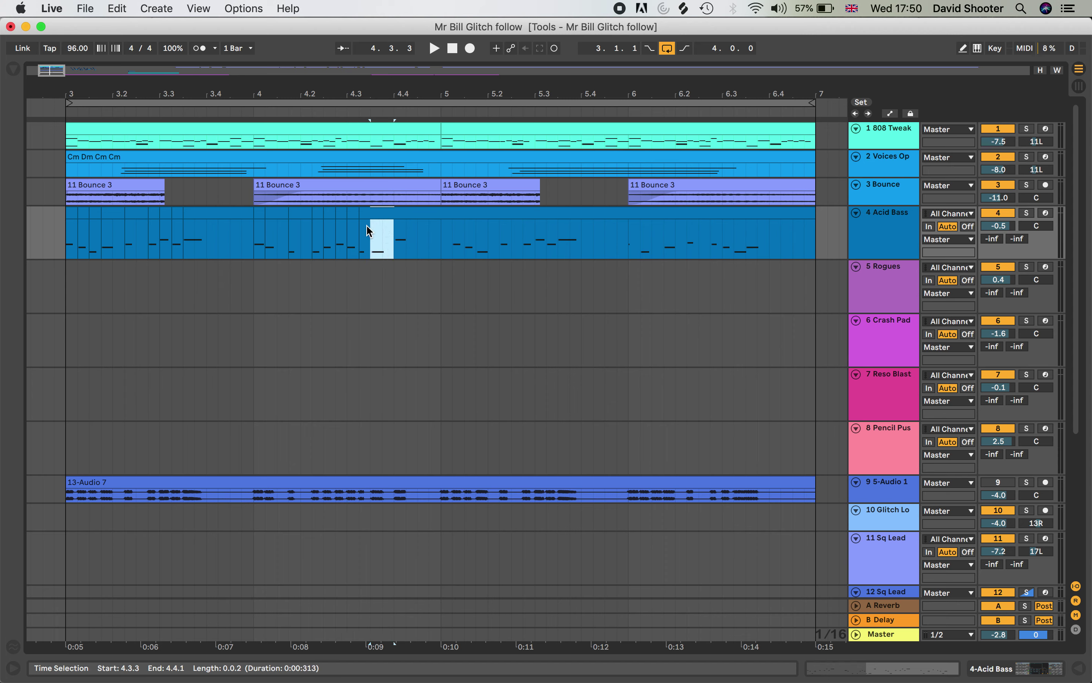
key("super+v")
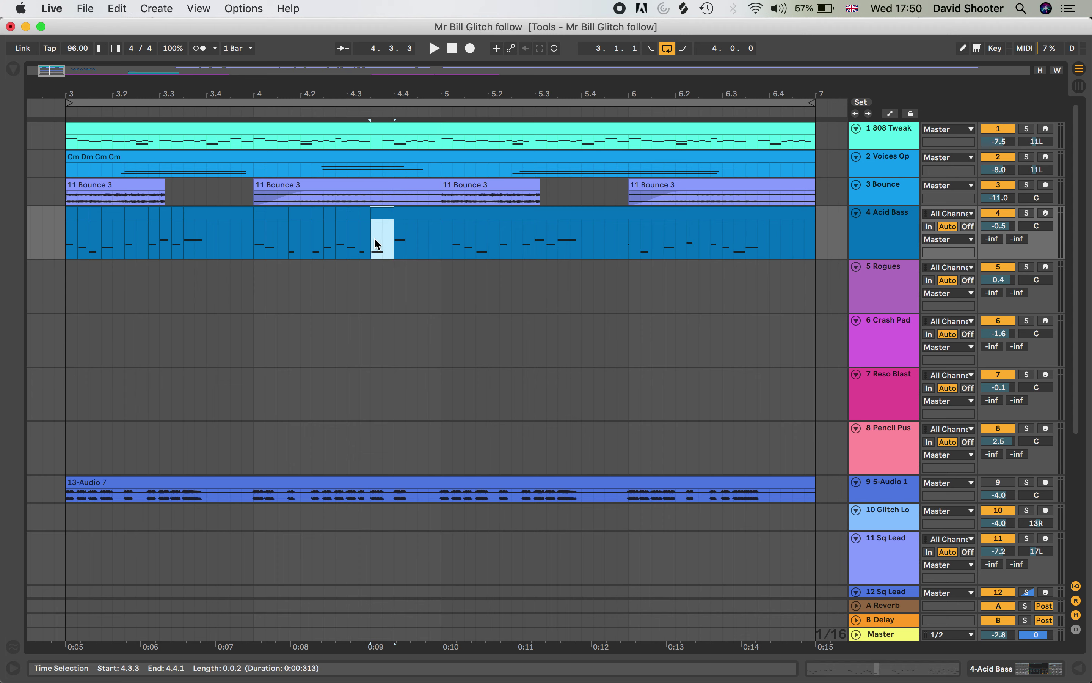
- Split the Acid Bass clip at 5.1.1 and around the first notes of bar 5
left_click(441, 244)
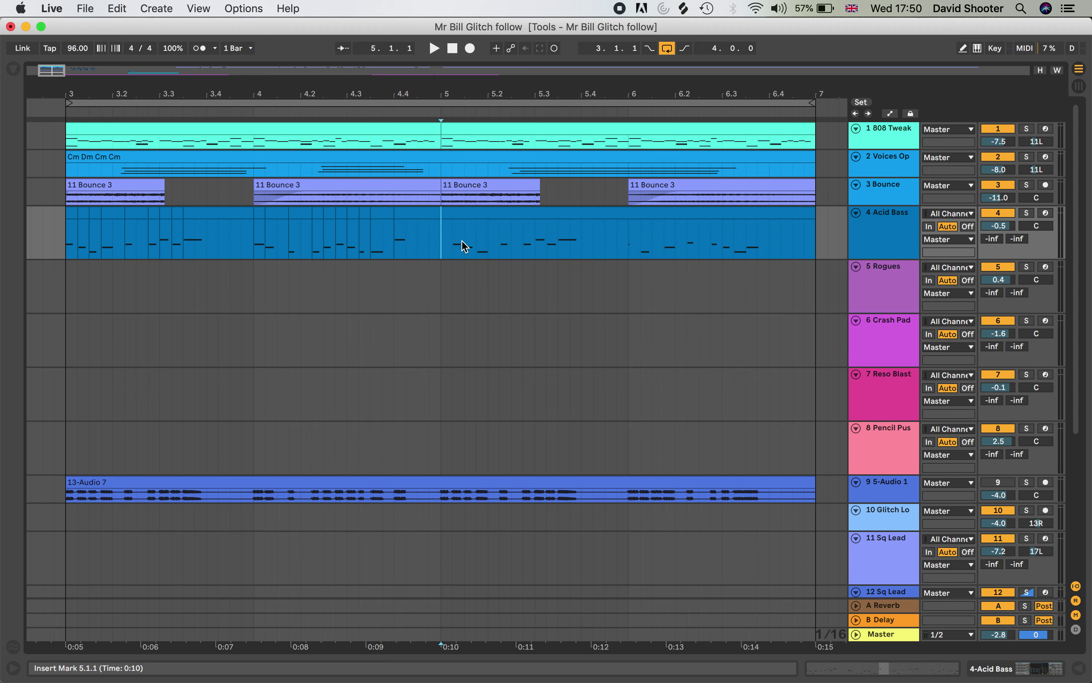
left_click_drag(463, 239, 509, 250)
key("super+c")
key("super+v")
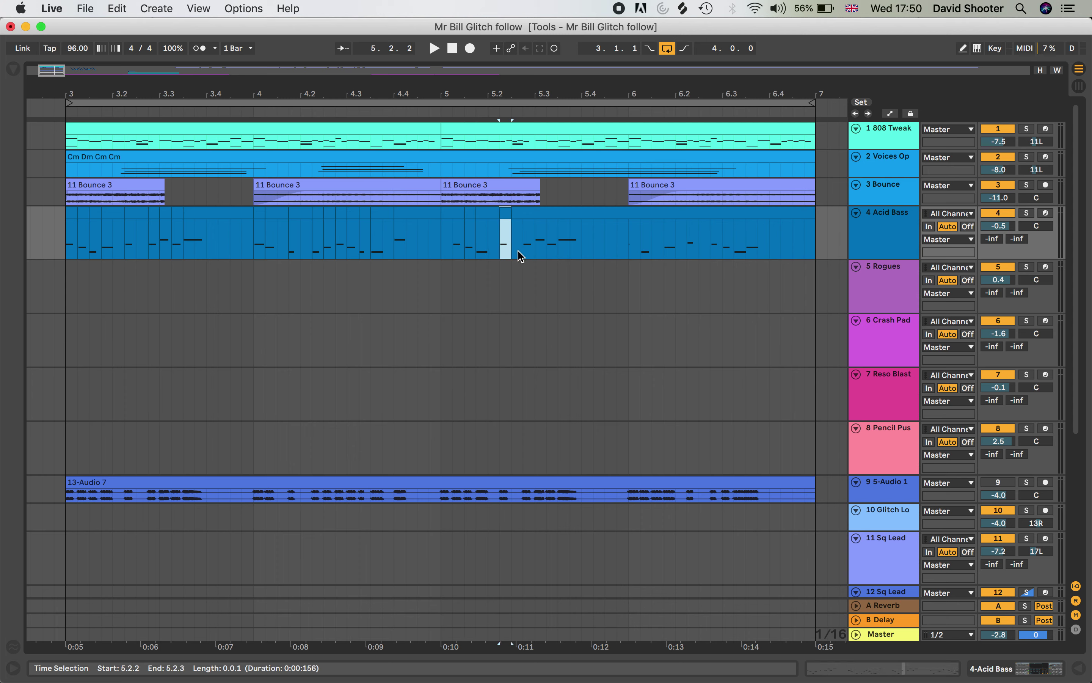
key("super+v")
- Split the Acid Bass clip around the bar 5 notes from 5.2.2 to 5.3.3
left_click(500, 255)
left_click_drag(500, 256, 522, 256)
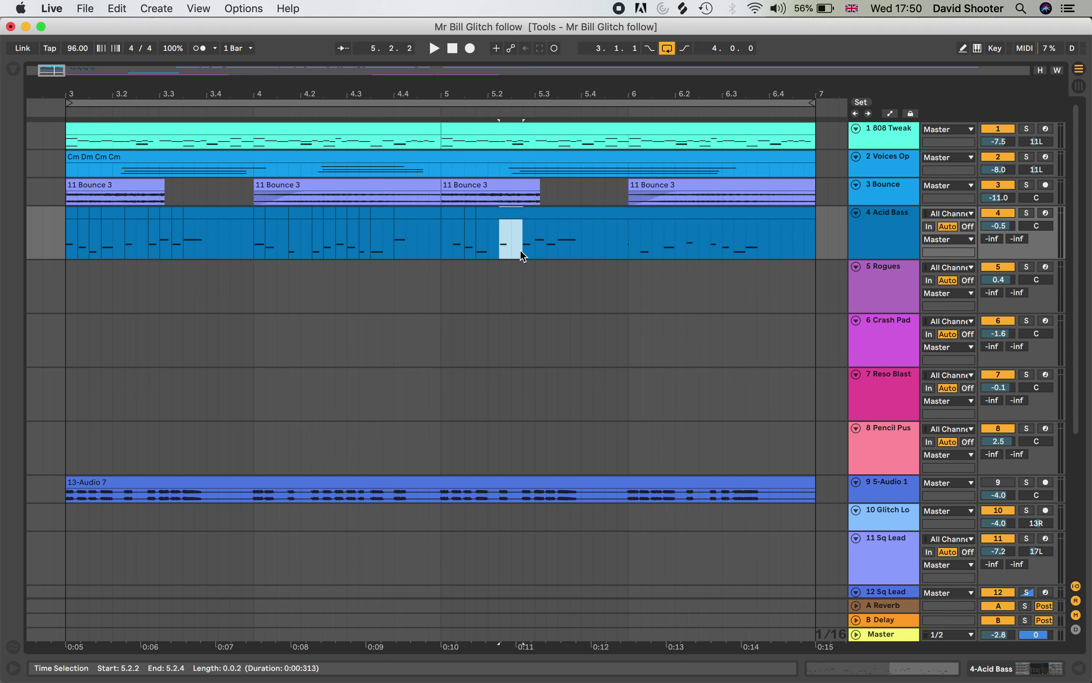
key("super+v")
left_click(536, 255)
left_click_drag(537, 253, 545, 251)
key("super+v")
left_click(558, 255)
key("super+v")
- Split the Acid Bass clip at the starts of the bar 6 notes at 6.1.4, 6.2.2 and 6.2.4
left_click(629, 256)
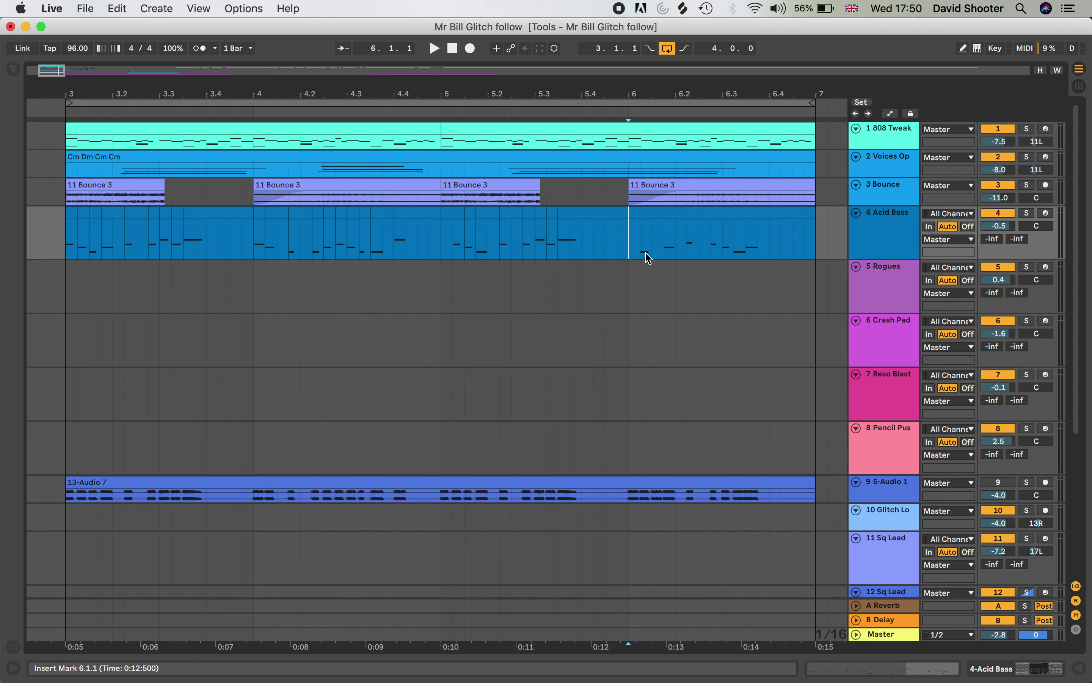
left_click(664, 254)
key("super+v")
left_click(687, 254)
key("super+v")
left_click(707, 255)
key("super+v")
- Split the Acid Bass clip around the last bar 6 notes, from 6.3.1 to 6.3.4
left_click(723, 255)
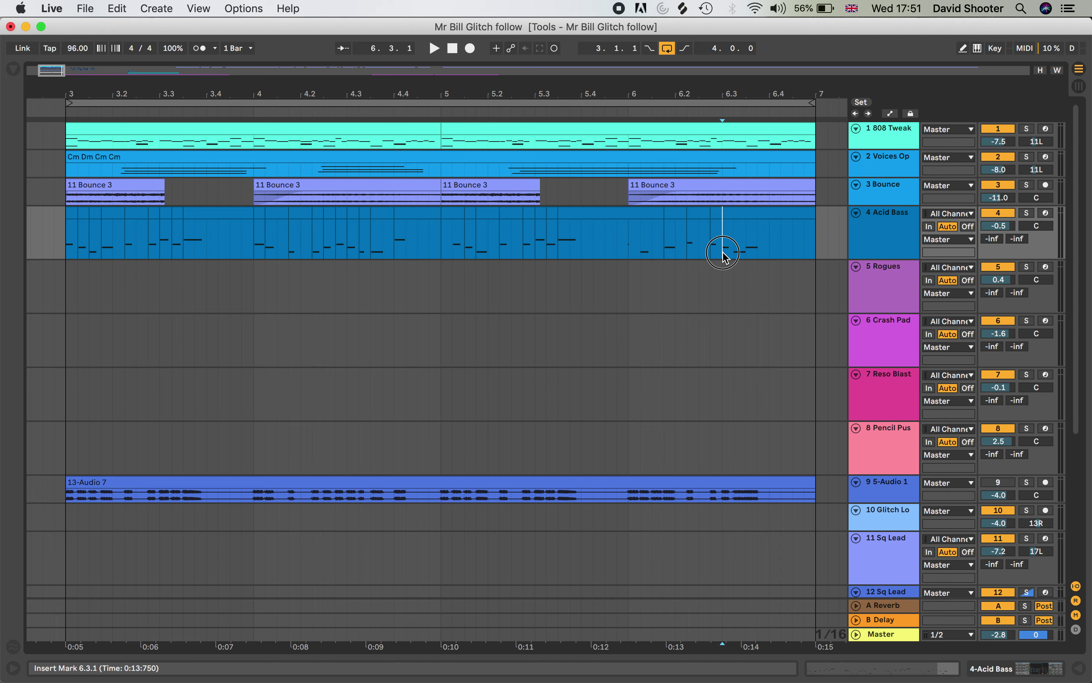
key("super+v")
left_click(747, 256)
key("super+v")
key("super+v")
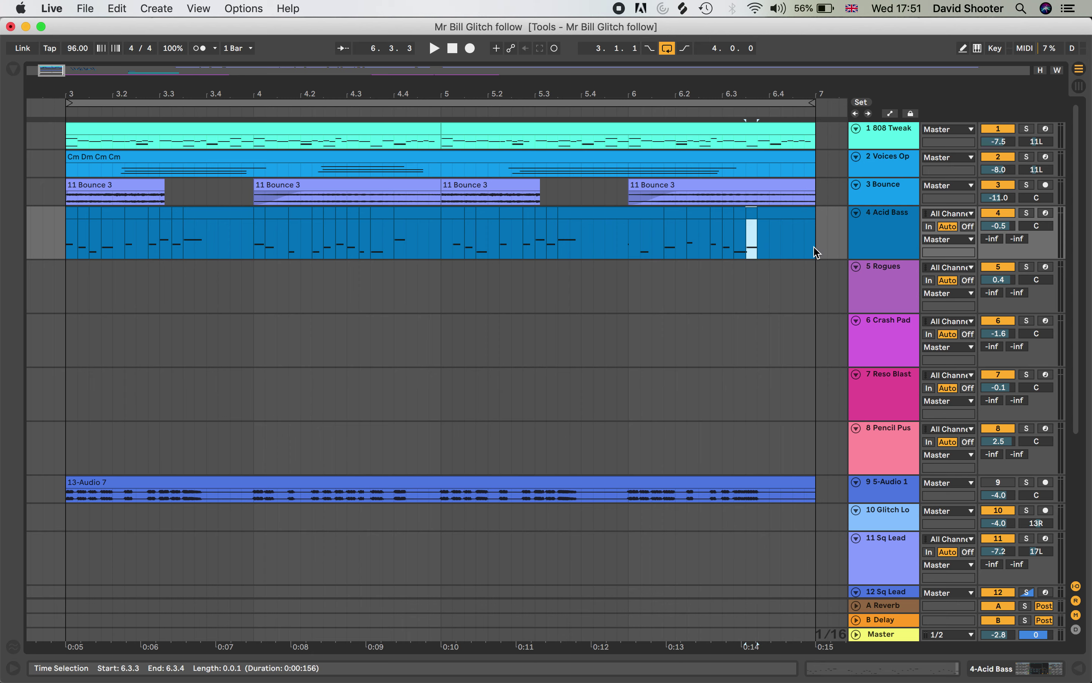
- Select all Acid Bass slices from 3.1.1 to 7.1.1 and deactivate them
left_click_drag(819, 253, 66, 247)
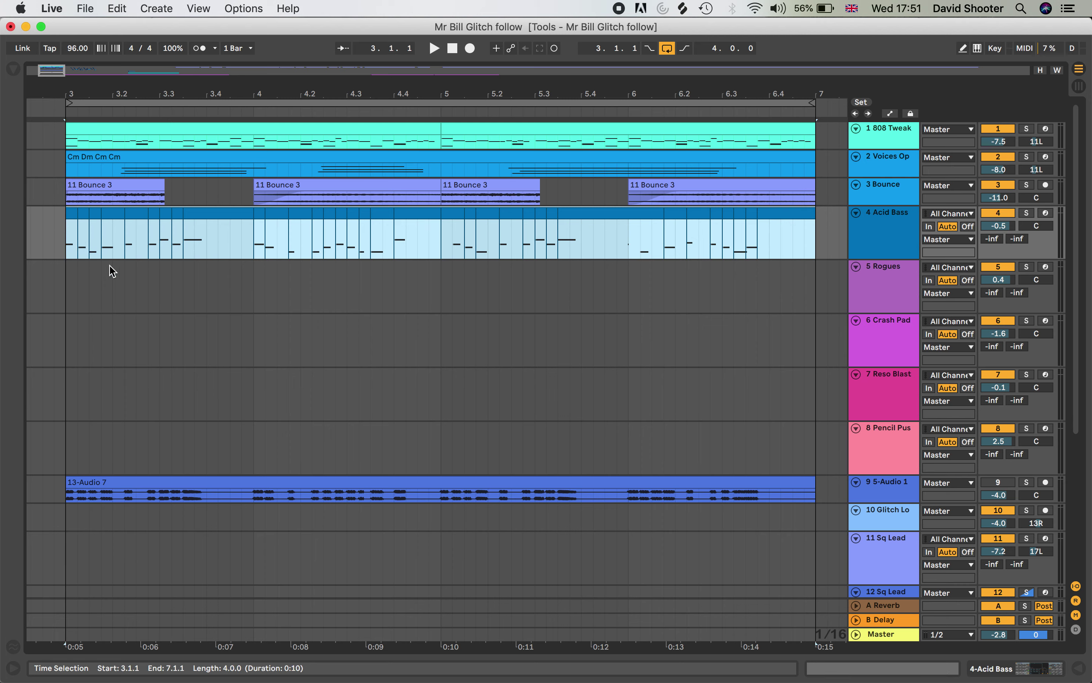
key("0")
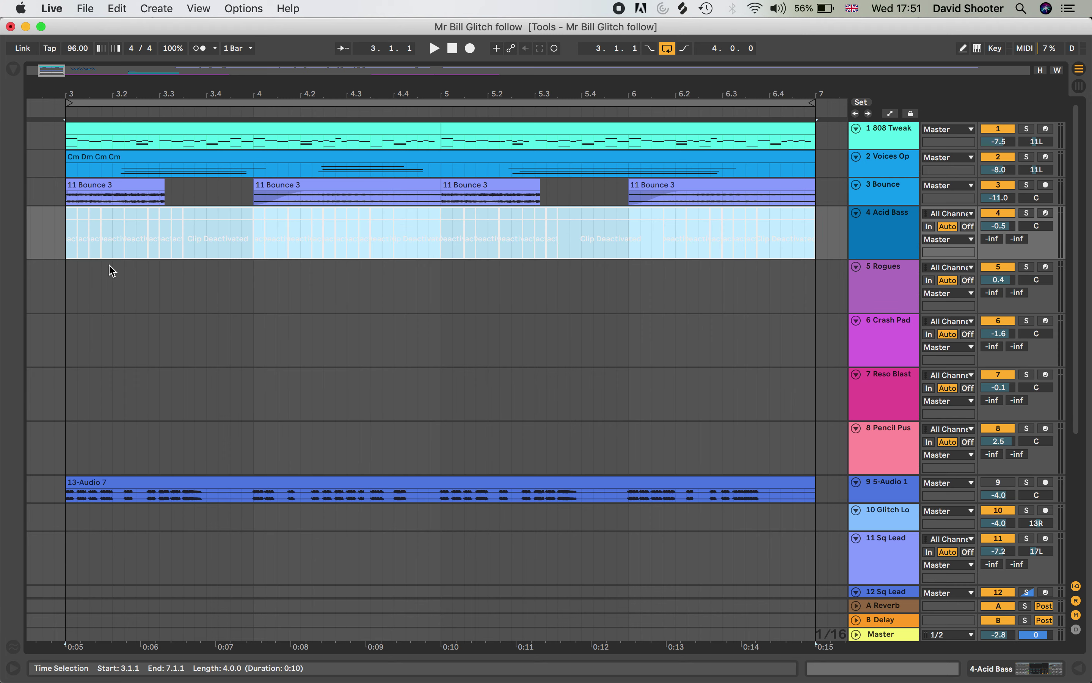
key("0")
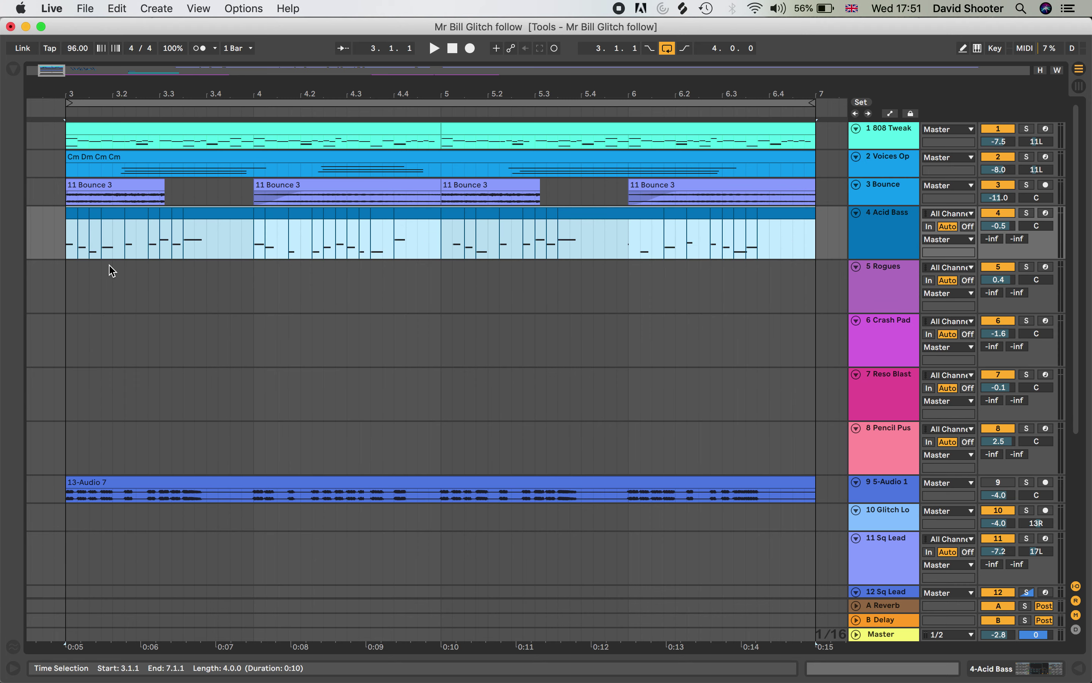
key("0")
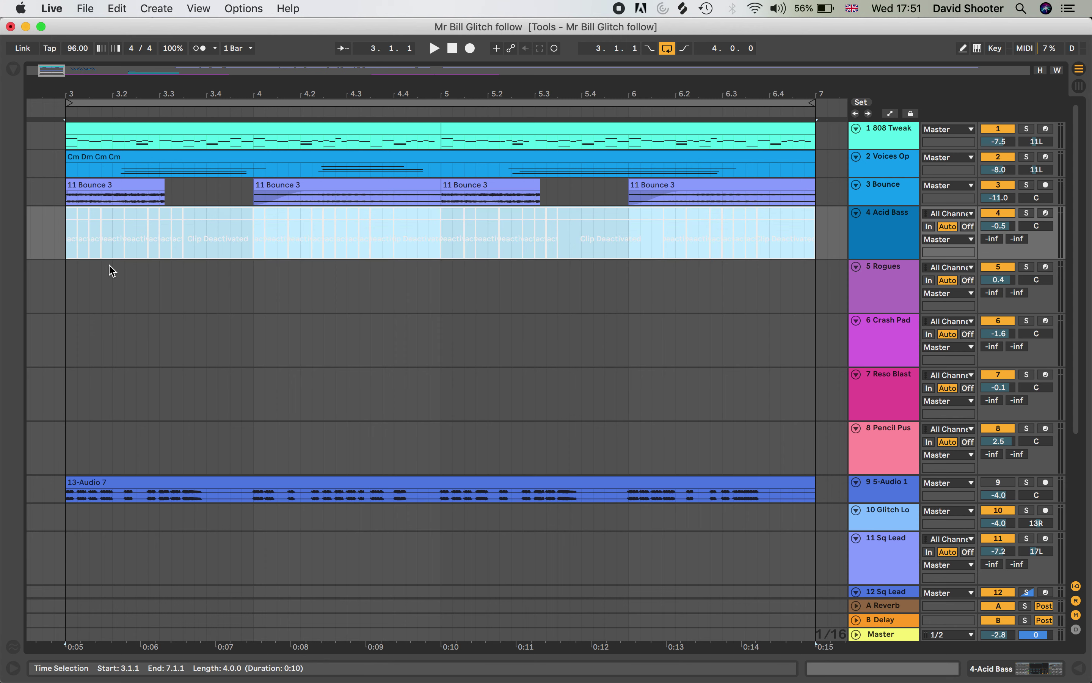
- Paste copies of the deactivated Acid Bass slices onto the Rogues, Crash Pad, Reso Blast and Pencil Pusher tracks from bar 3
left_click(66, 291)
key("super+v")
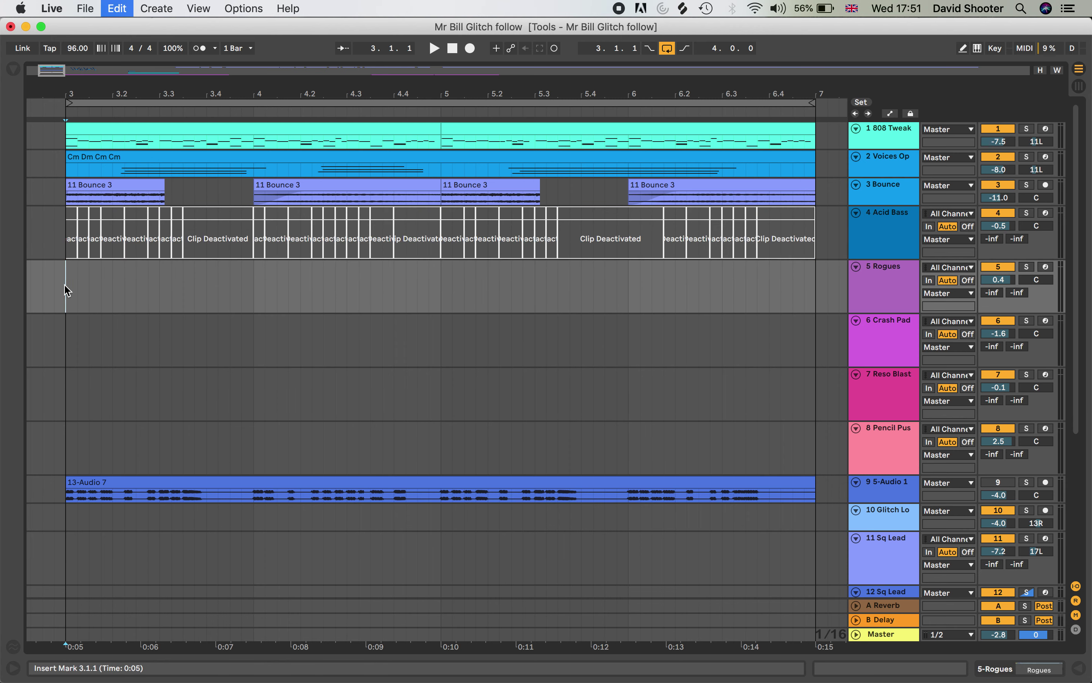
left_click(71, 343)
key("super+v")
left_click(72, 391)
key("super+v")
left_click(72, 443)
key("super+v")
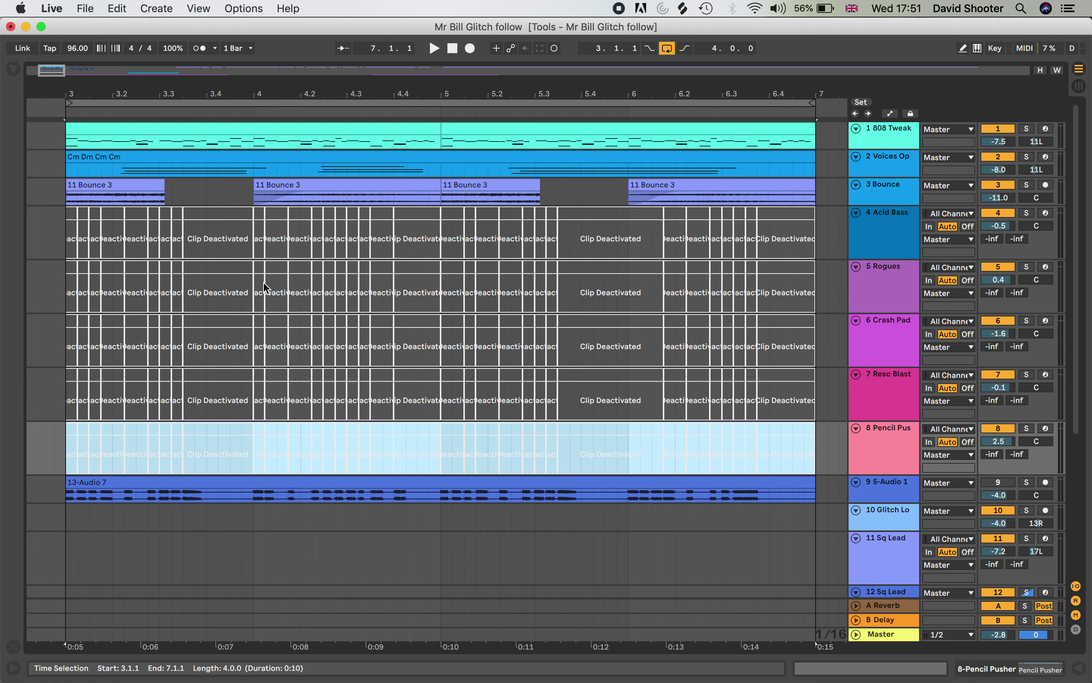
- Activate the slices at 3.1.1 on Acid Bass, 3.1.2 on Crash Pad, 3.1.3 on Pencil Pusher and 3.1.4 on Rogues
left_click(73, 213)
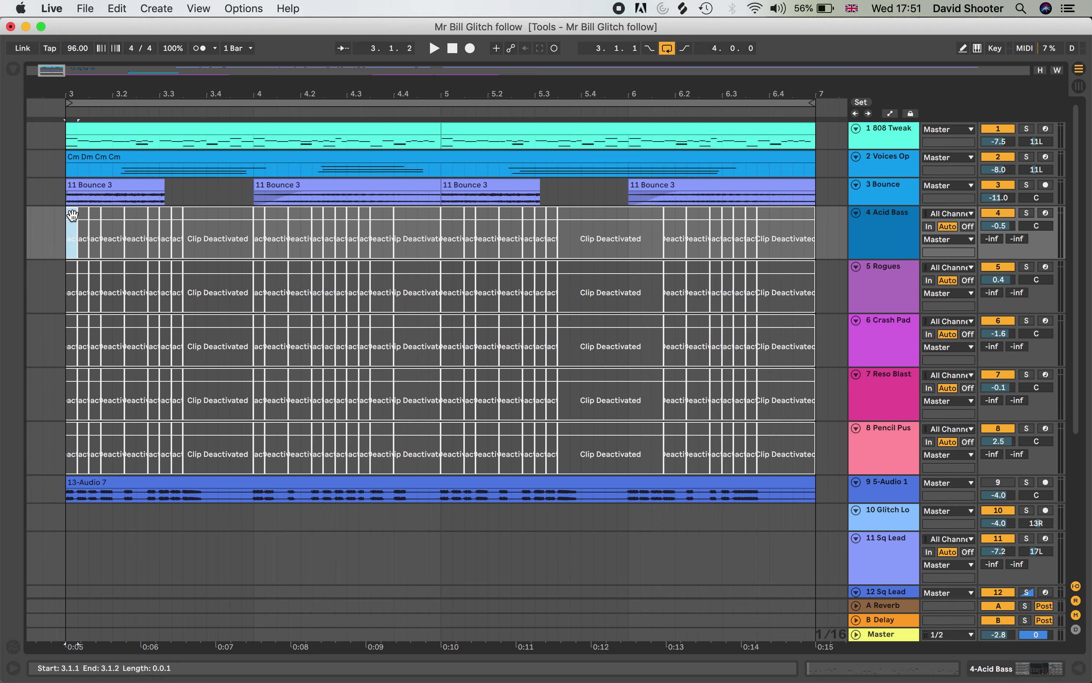
left_click(73, 213)
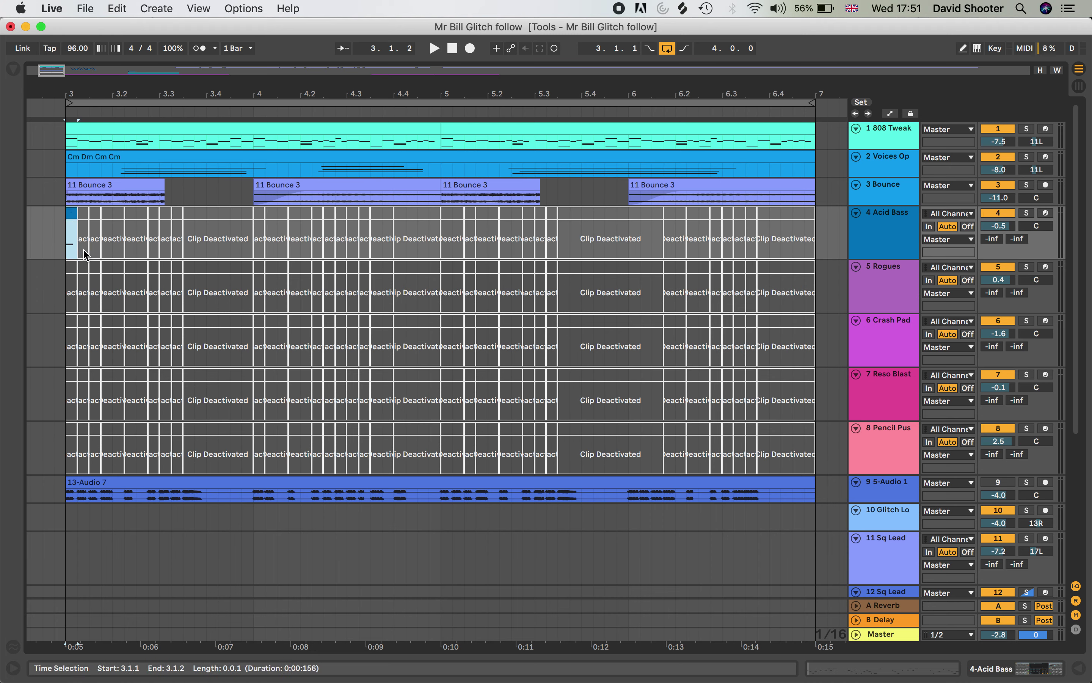
left_click(81, 319)
key("super+v")
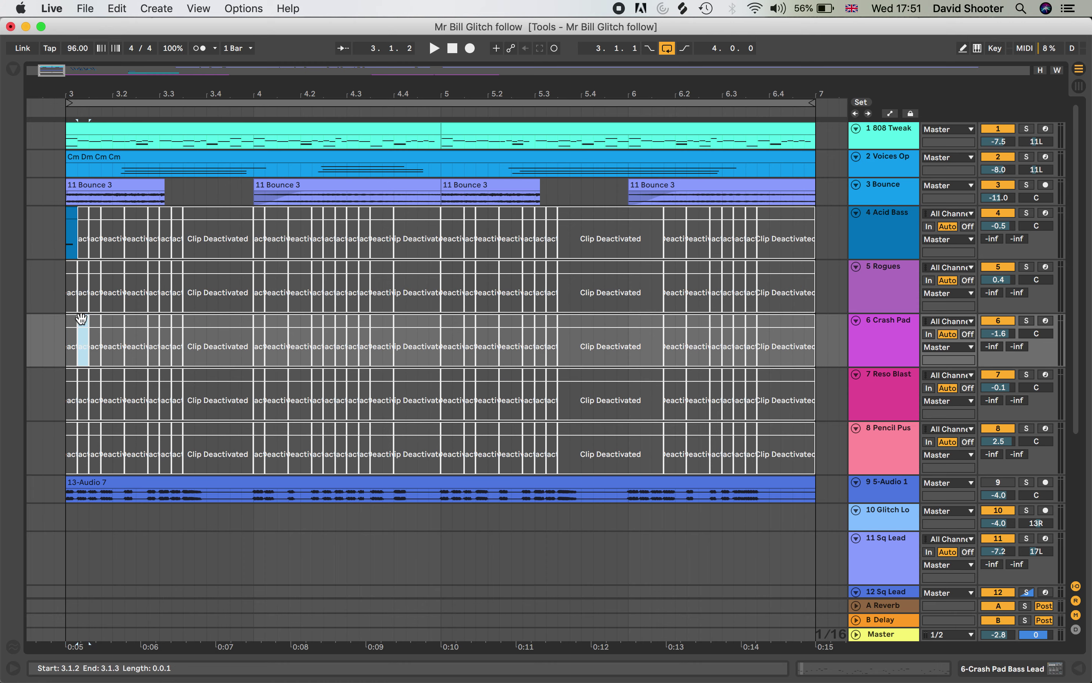
left_click(95, 431)
key("super+v")
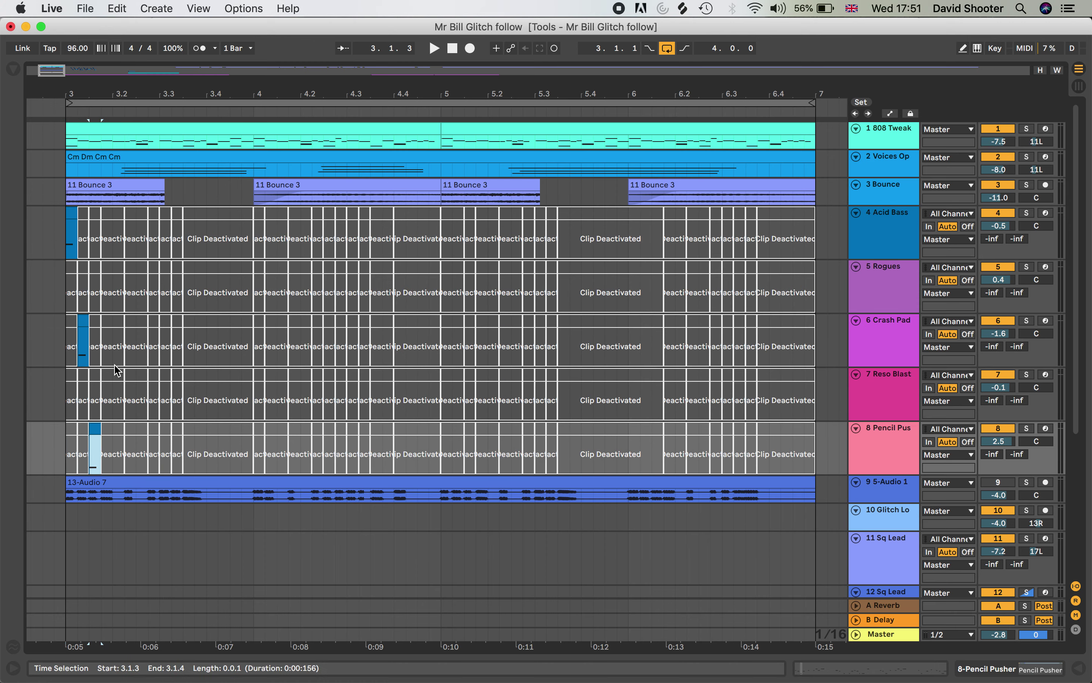
left_click(113, 276)
key("super+v")
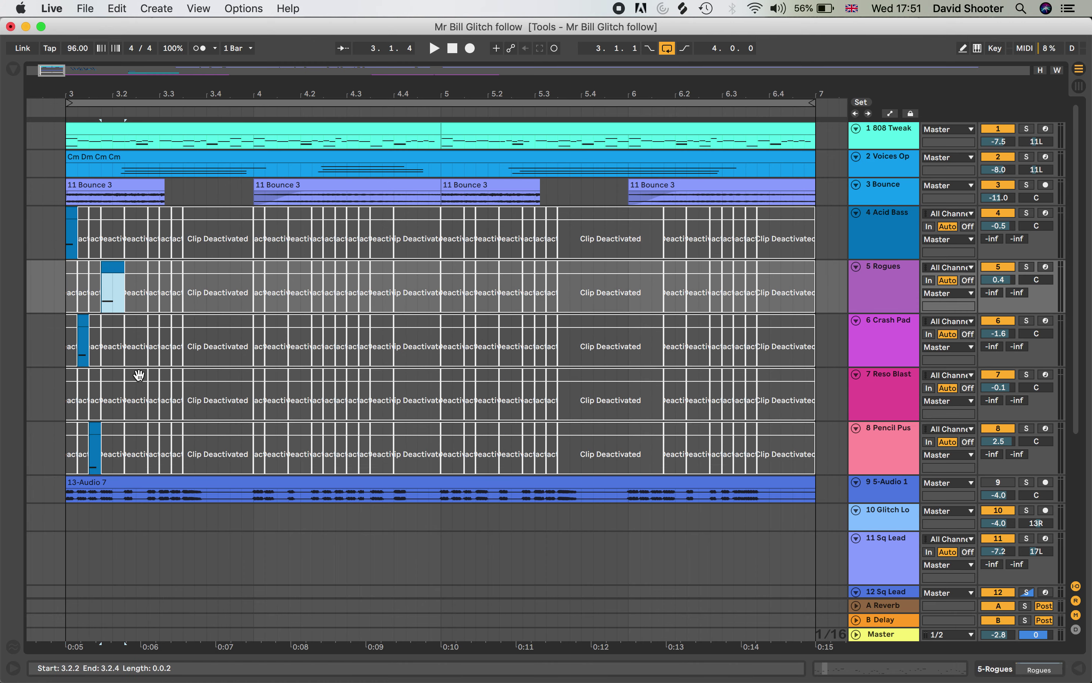
- Activate the slices at 3.2.2 and 3.3.1 on Reso Blast and the slice at 3.2.4 on Acid Bass
left_click(135, 372)
key("super+v")
left_click(166, 376)
key("super+v")
left_click(153, 216)
key("super+v")
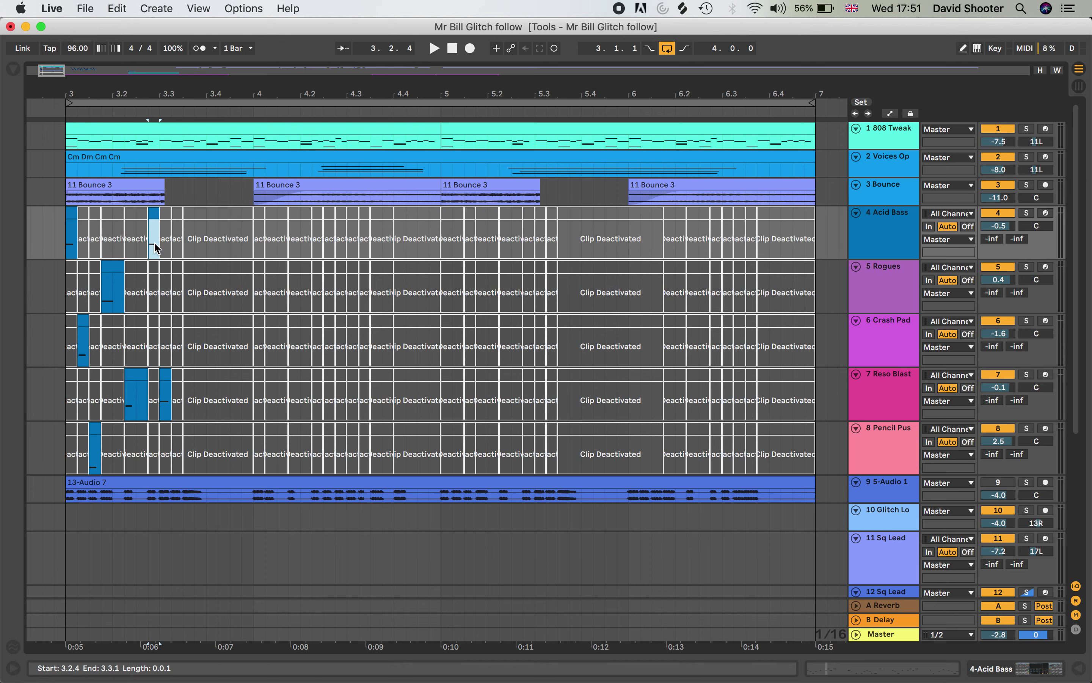
- Activate the slice at 3.3.2 on Crash Pad and the long slice from 3.3.3 to 4.1.1 on Pencil Pusher
left_click(153, 320)
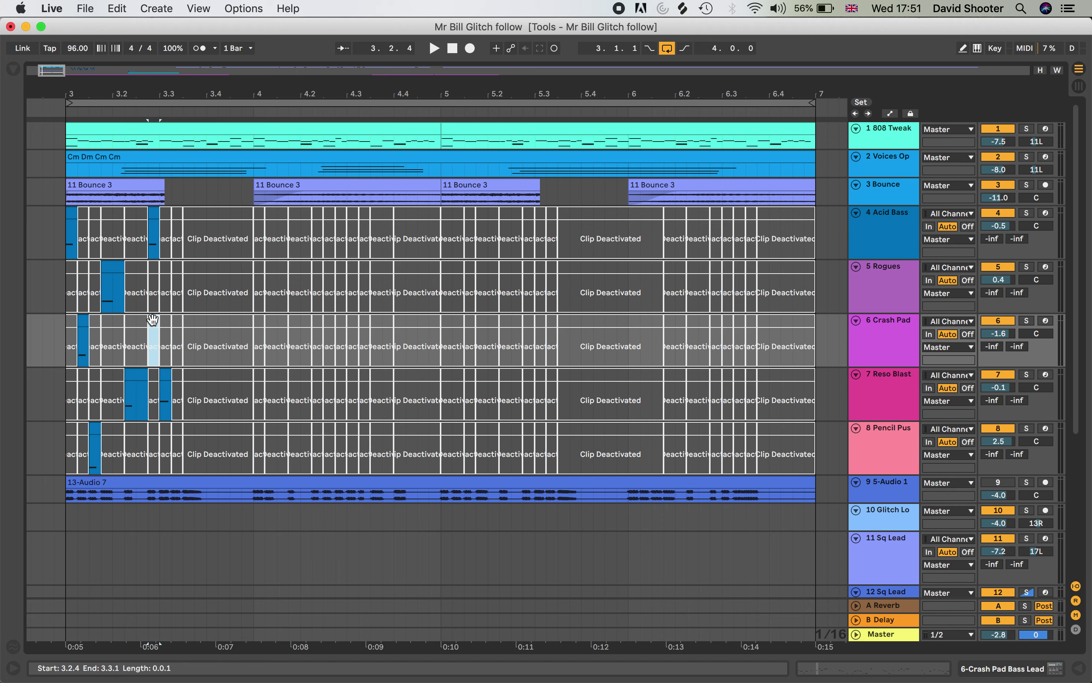
left_click(177, 321)
key("super+v")
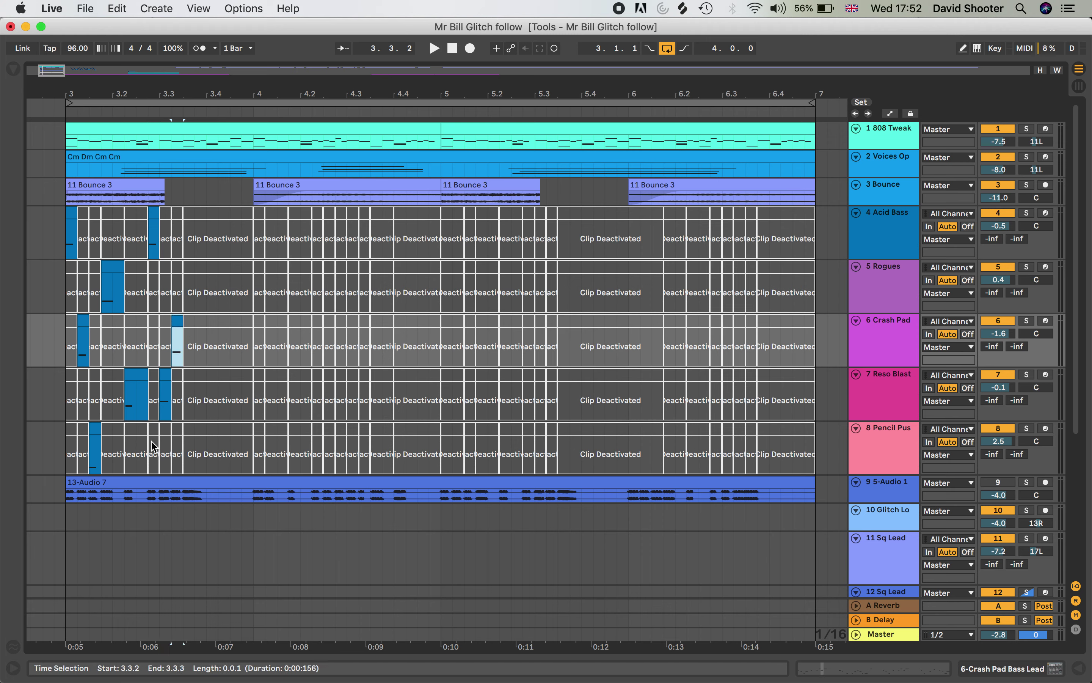
left_click(200, 432)
key("0")
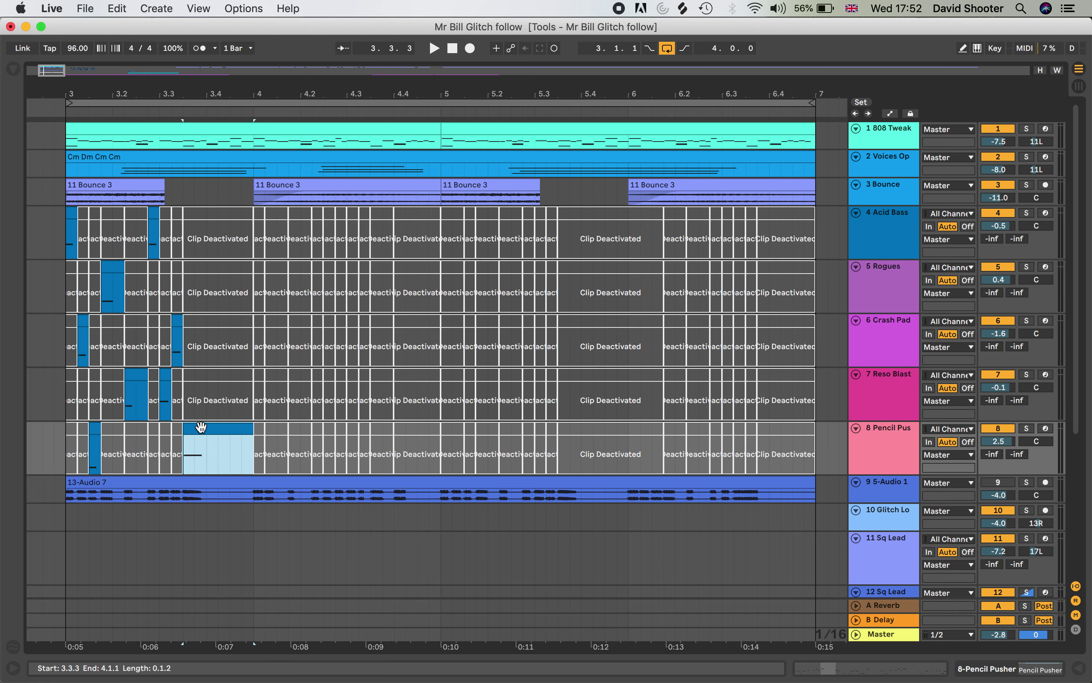
- Activate the slices at 4.1.1 on Reso Blast, 4.1.2 on Rogues and 4.1.4 on Acid Bass
left_click(260, 376)
key("0")
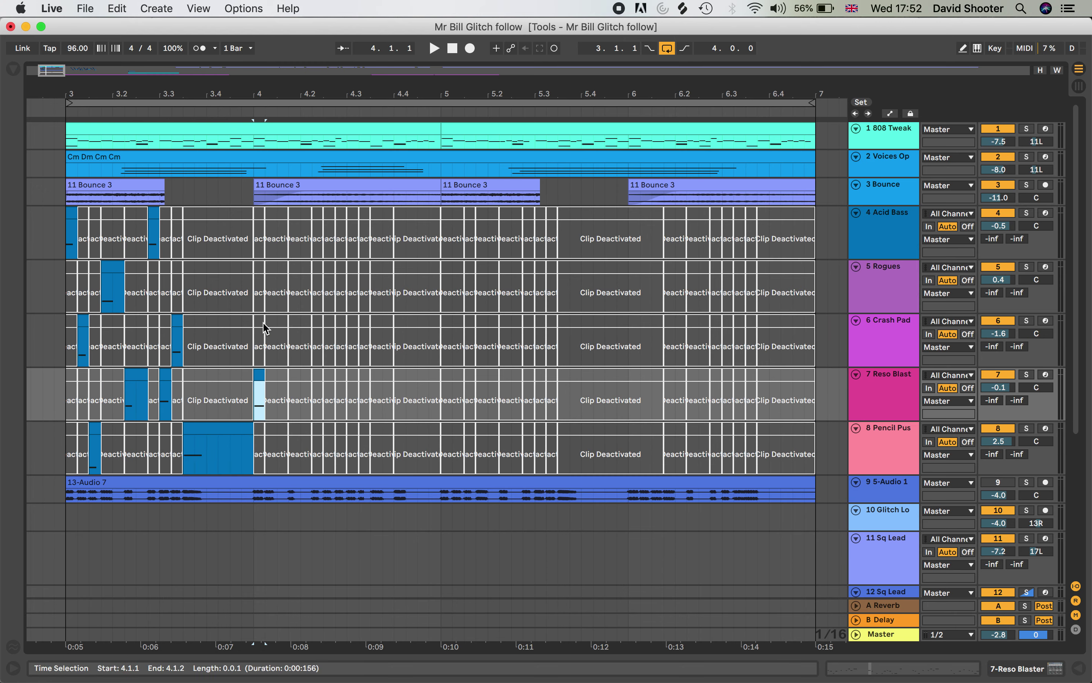
left_click(275, 271)
key("0")
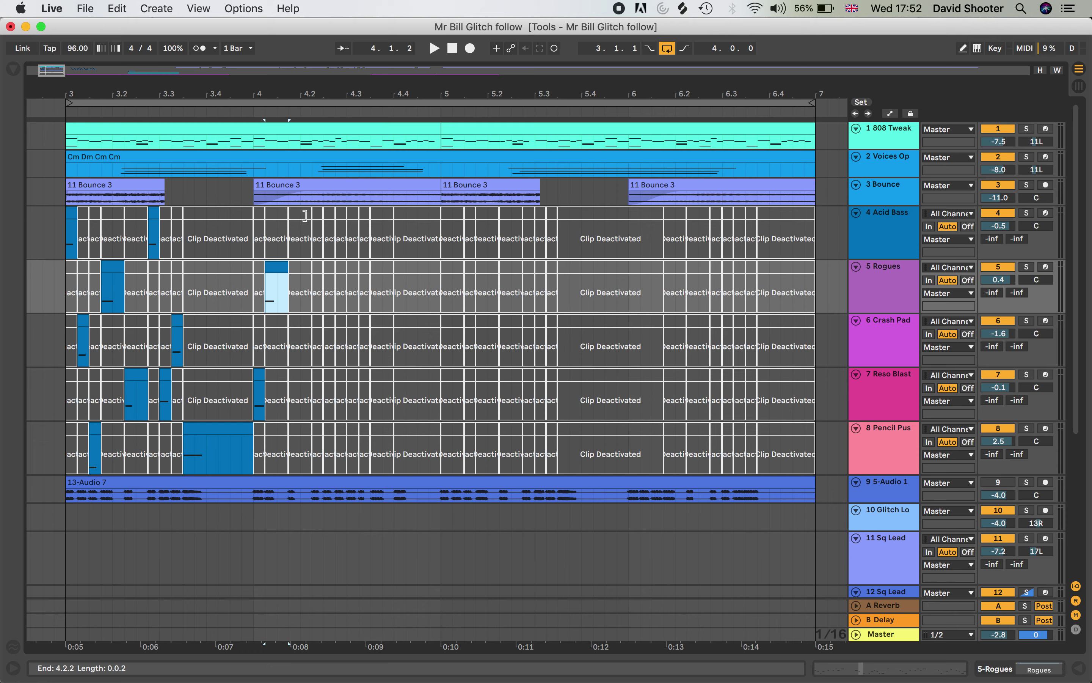
left_click(305, 215)
key("0")
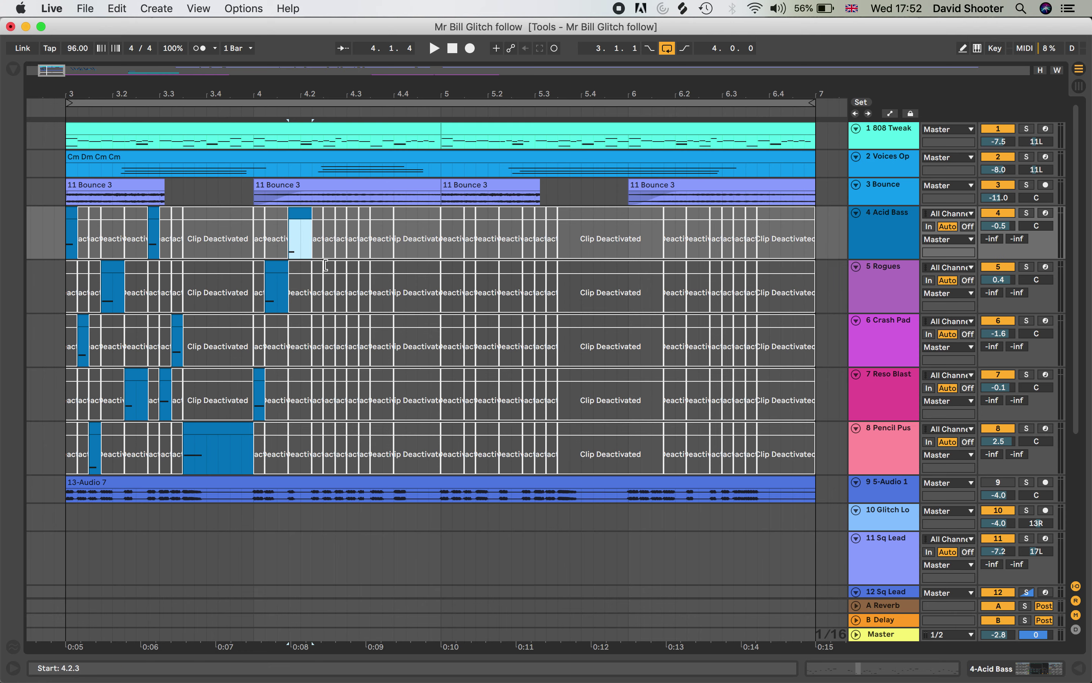
- Activate the slices at 4.2.2 on Crash Pad, 4.2.3 on Reso Blast and 4.2.4 on Pencil Pusher
left_click(319, 321)
key("0")
left_click(330, 382)
key("0")
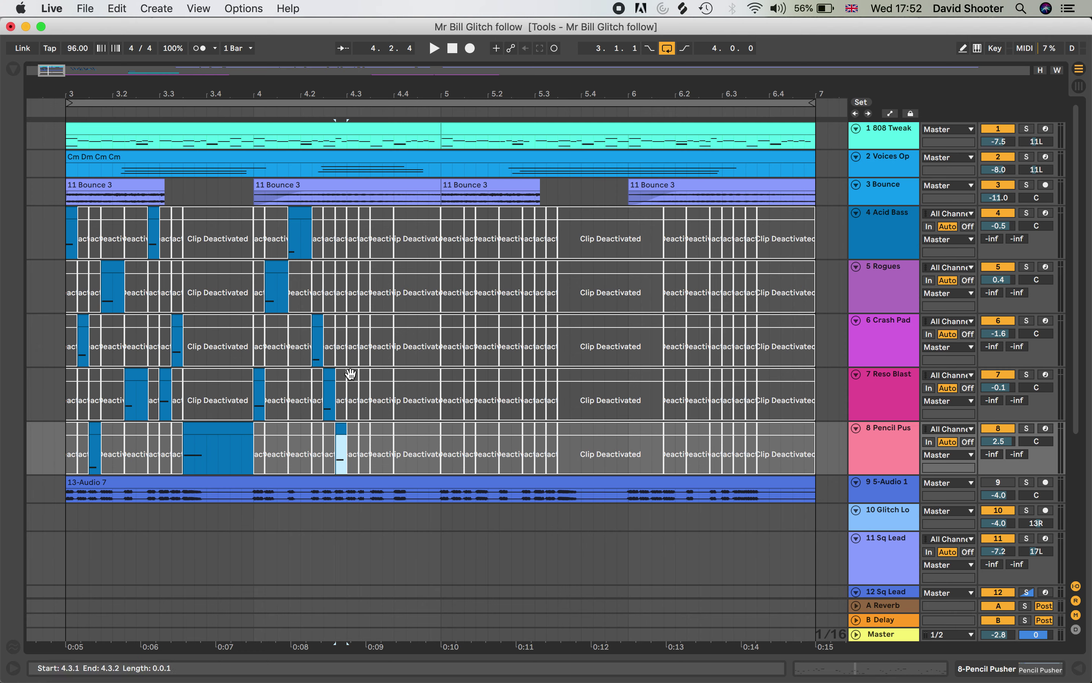
- Activate the slices at 4.3.1 on Crash Pad, 4.3.2 on Reso Blast, 4.3.3 on Rogues and 4.4.1 on Pencil Pusher
left_click(353, 319)
left_click(366, 375)
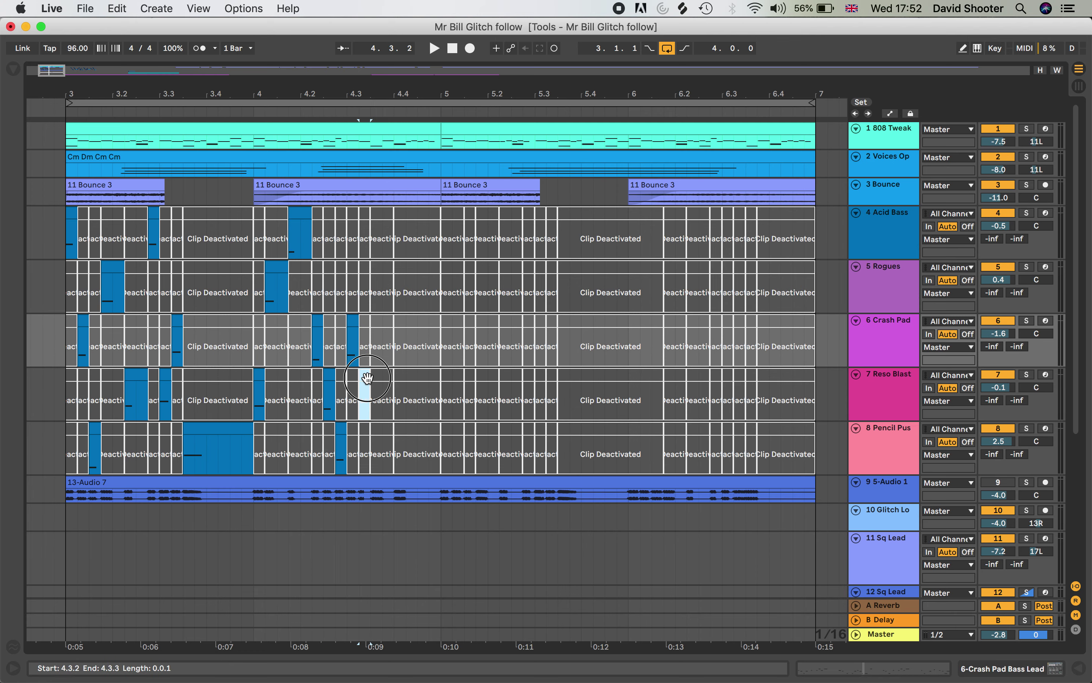
key("0")
left_click(385, 268)
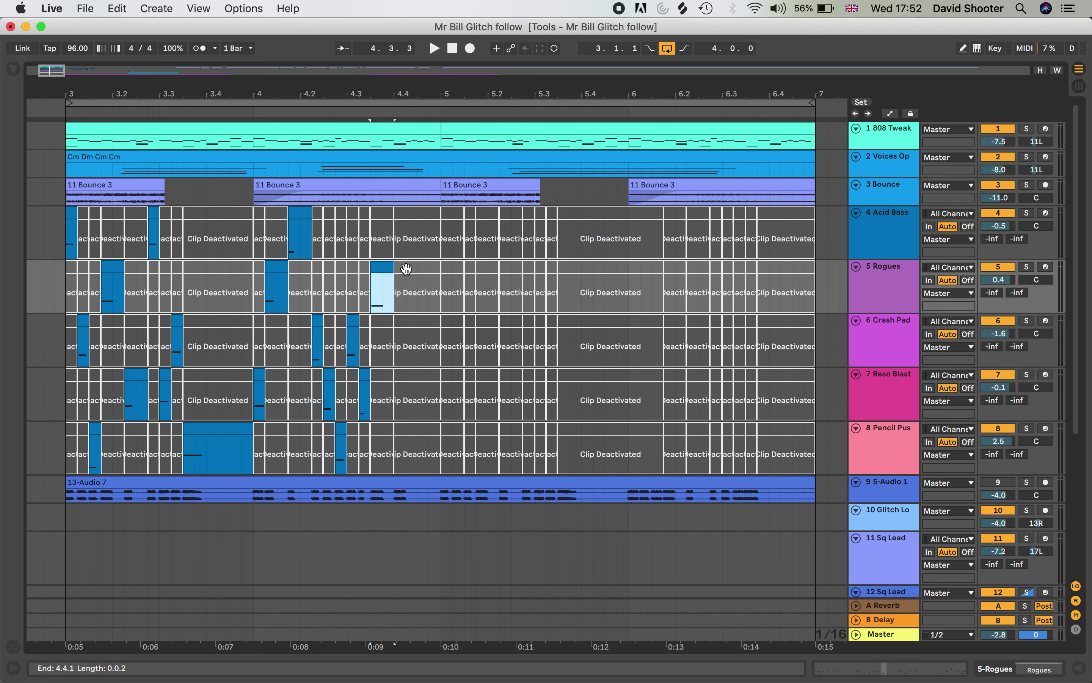
key("0")
left_click(429, 450)
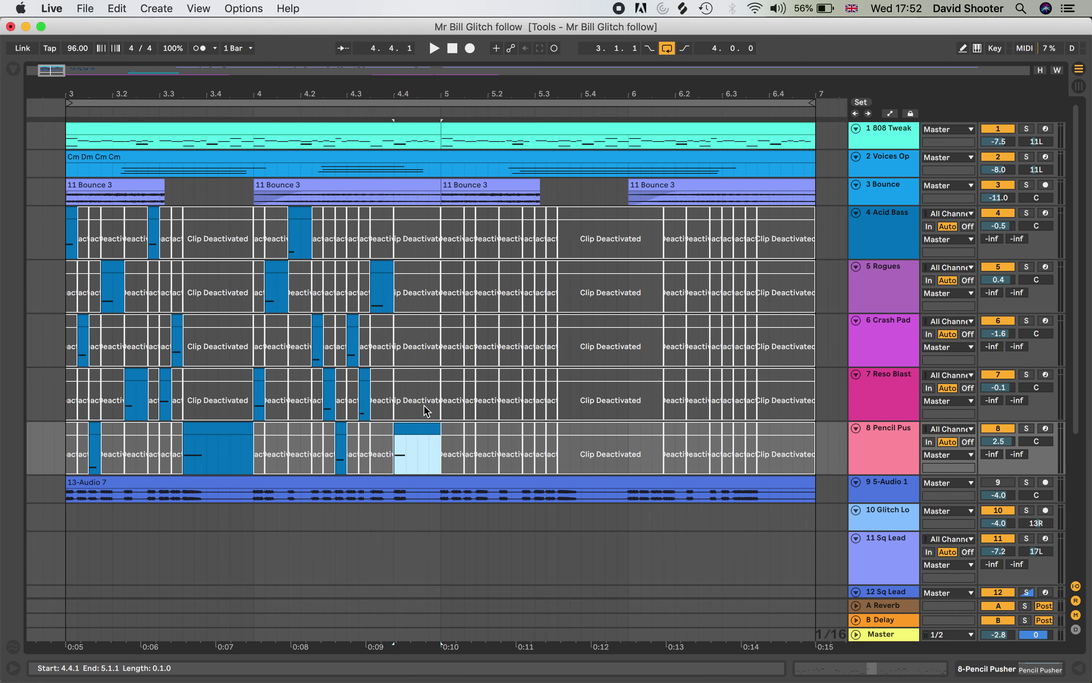
key("0")
- Activate the slices at 5.1.1 on Rogues, 5.1.3 on Acid Bass and 5.1.4 on Crash Pad
left_click(454, 266)
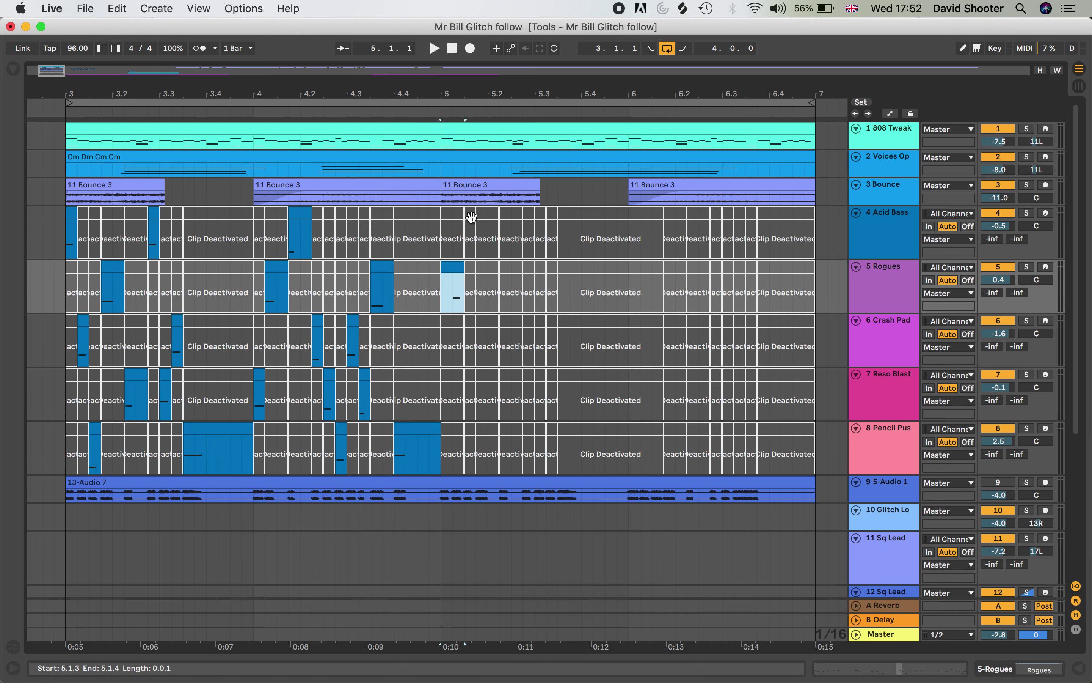
key("0")
left_click(470, 226)
key("0")
left_click(494, 321)
key("0")
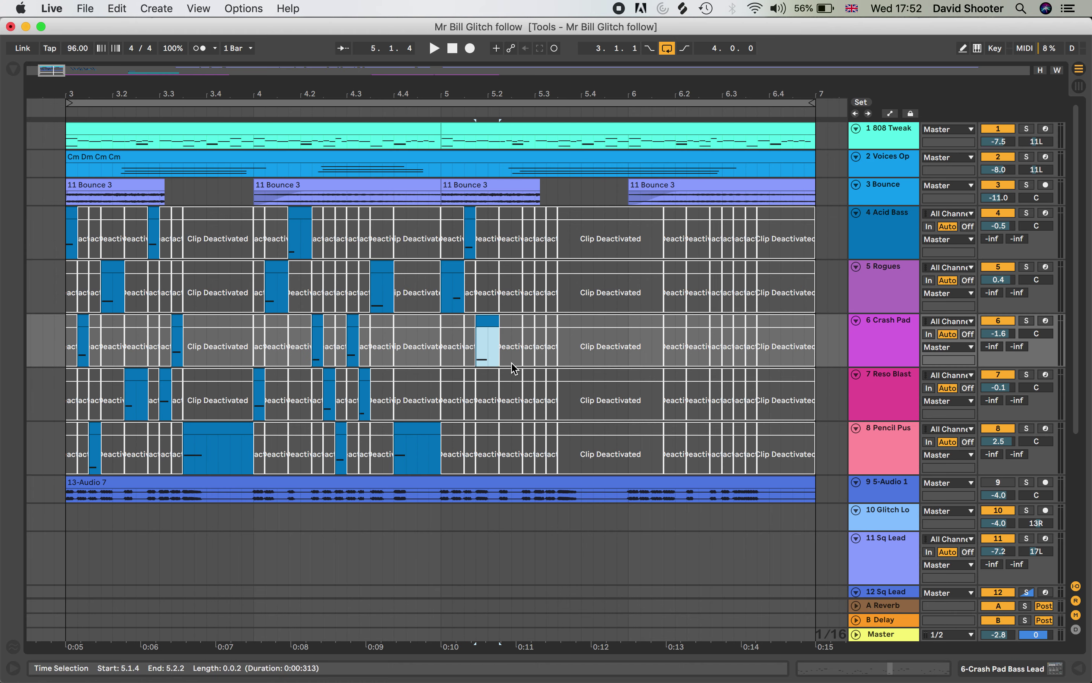
- Activate the slices at 5.2.2 on Pencil Pusher, 5.2.4 on Reso Blast and 5.3.1 on Rogues
left_click(509, 426)
key("0")
left_click(529, 386)
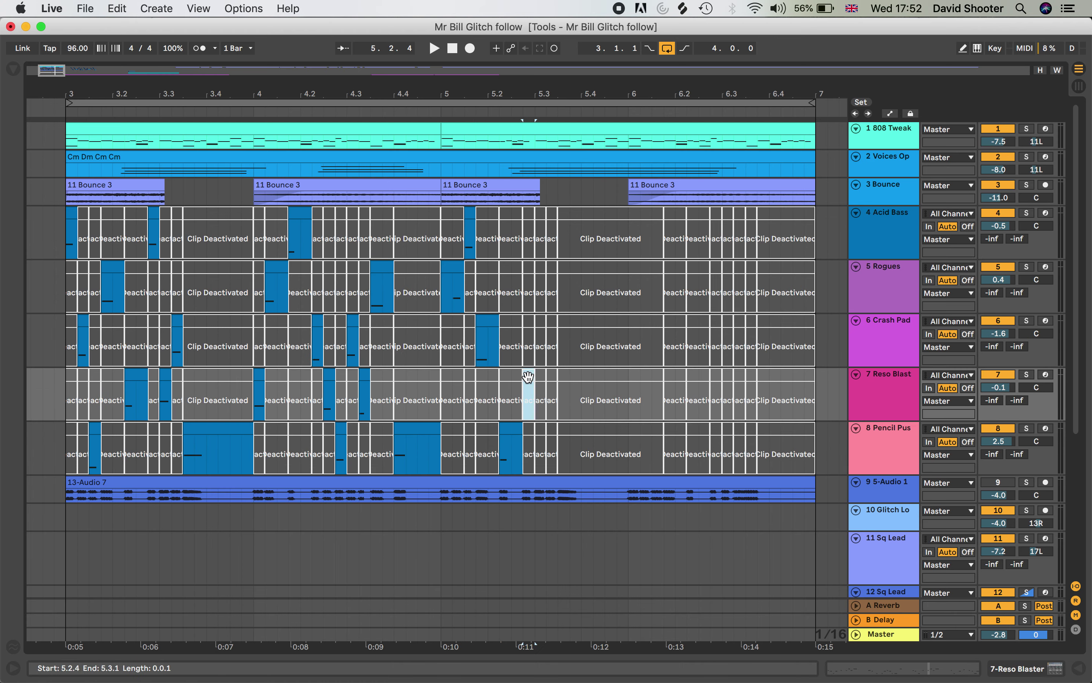
key("0")
left_click(541, 268)
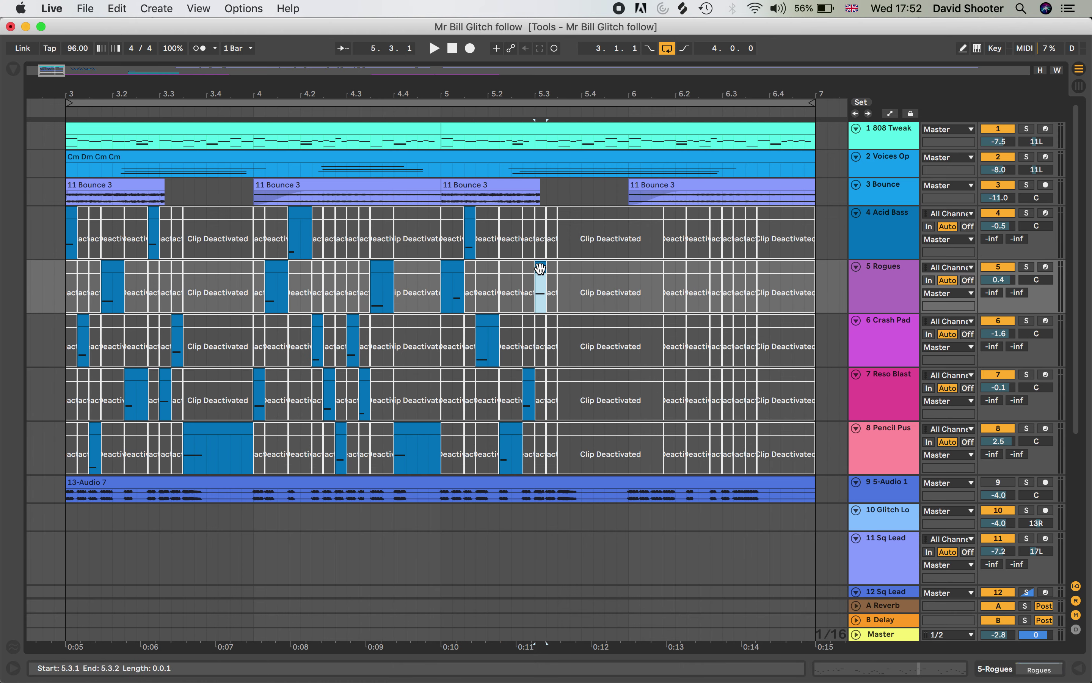
key("0")
- Activate the slice at 5.3.2 on Acid Bass and the long slice from 5.3.3 to 6.1.4 on Pencil Pusher
left_click(549, 214)
key("0")
left_click(571, 427)
key("0")
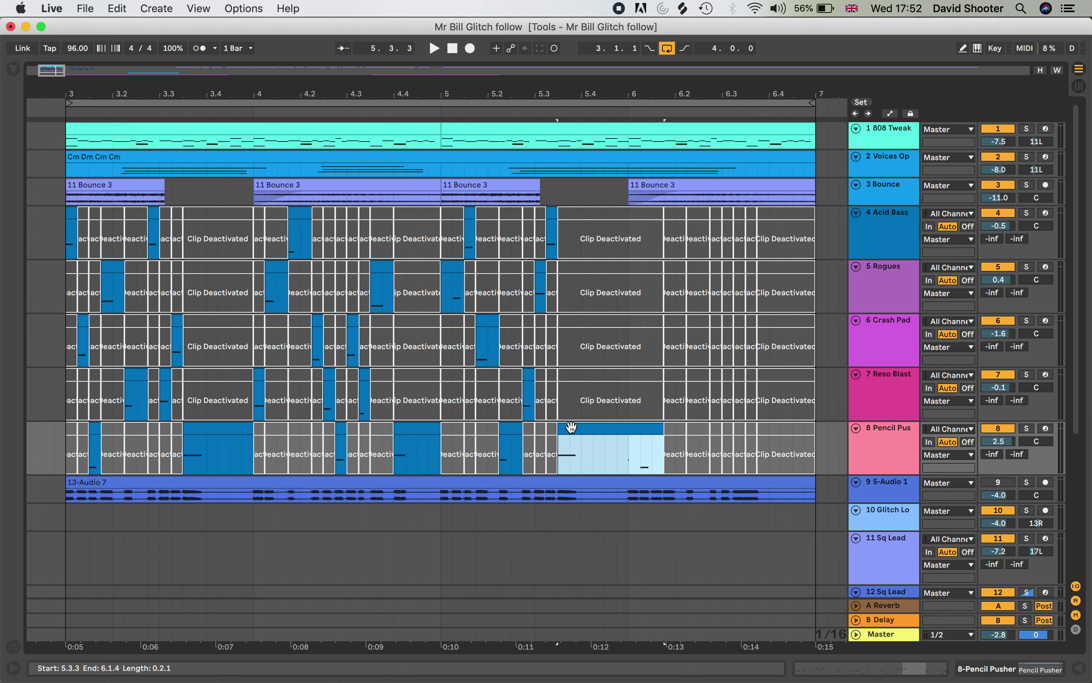
- Activate the slices at 6.1.4 on Acid Bass, 6.2.2 on Reso Blast and 6.2.4 on Crash Pad
scroll(572, 427, "right", 5)
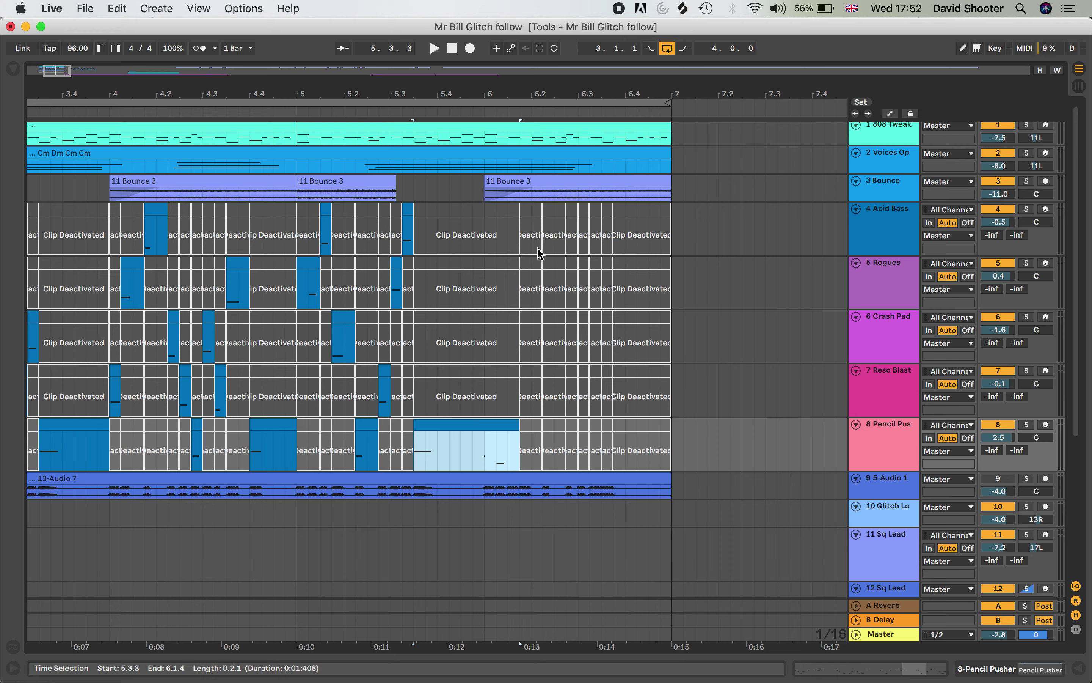
left_click(533, 212)
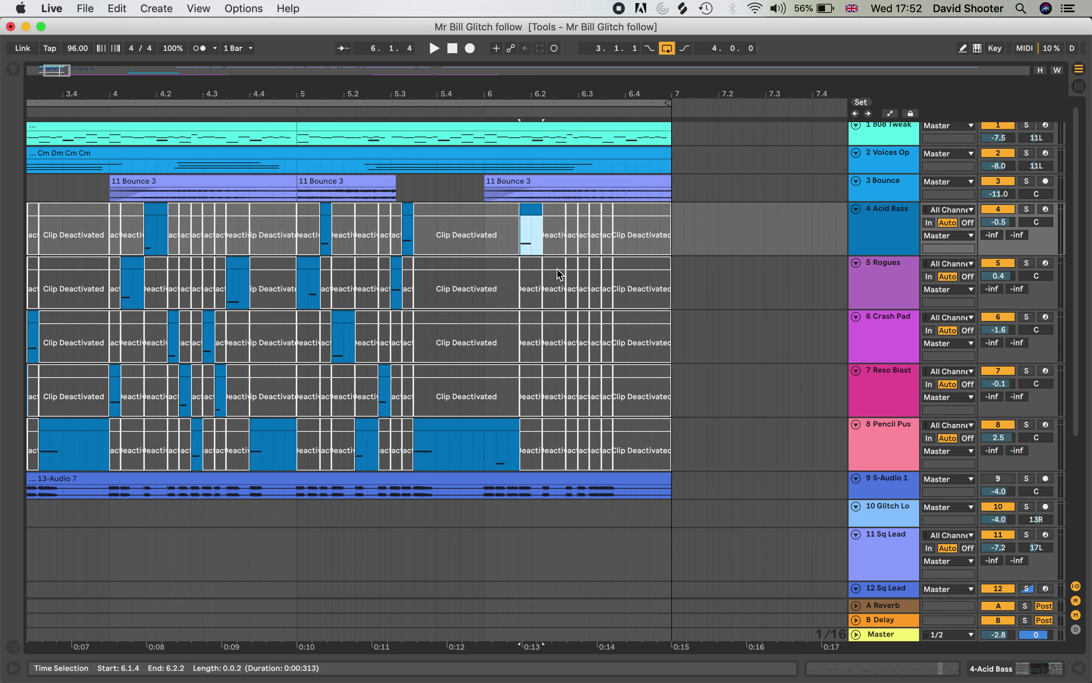
left_click(550, 372)
key("0")
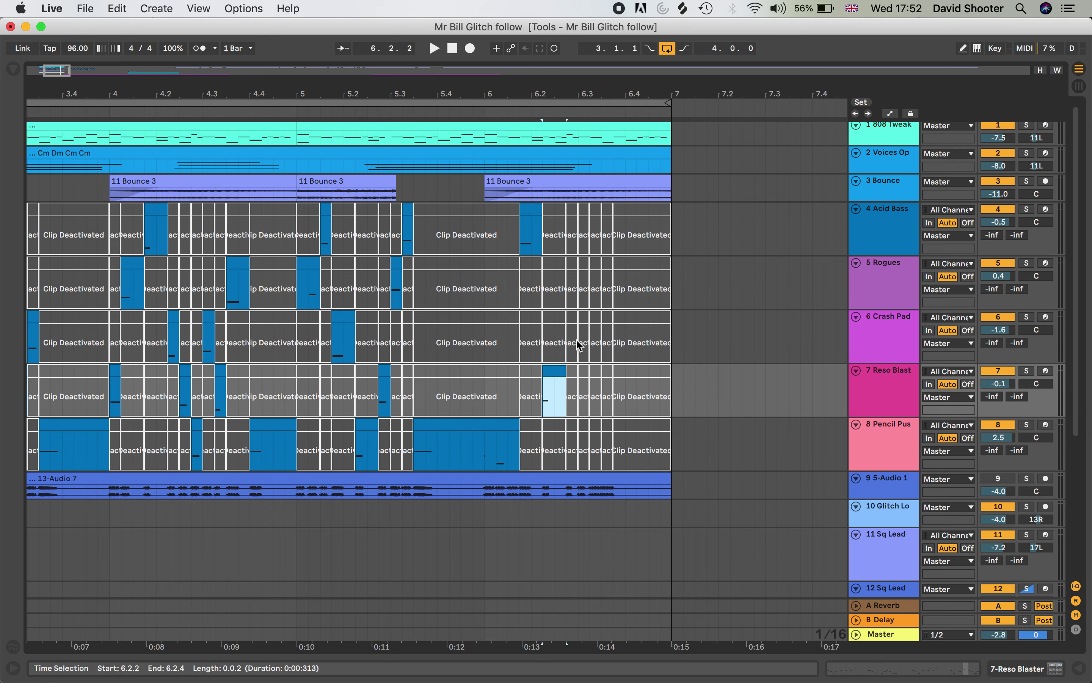
left_click(571, 317)
key("0")
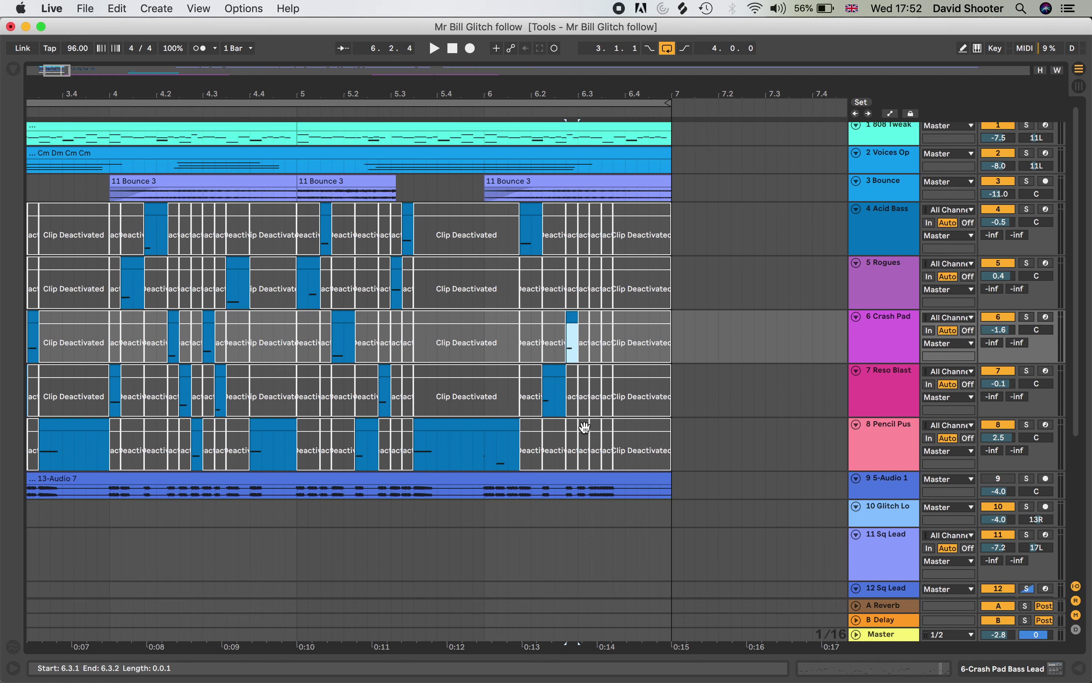
- Activate the slices at 6.3.1 and 6.3.4 on Pencil Pusher, 6.3.2 on Rogues and 6.3.3 on Reso Blast
left_click(584, 427)
key("0")
left_click(595, 266)
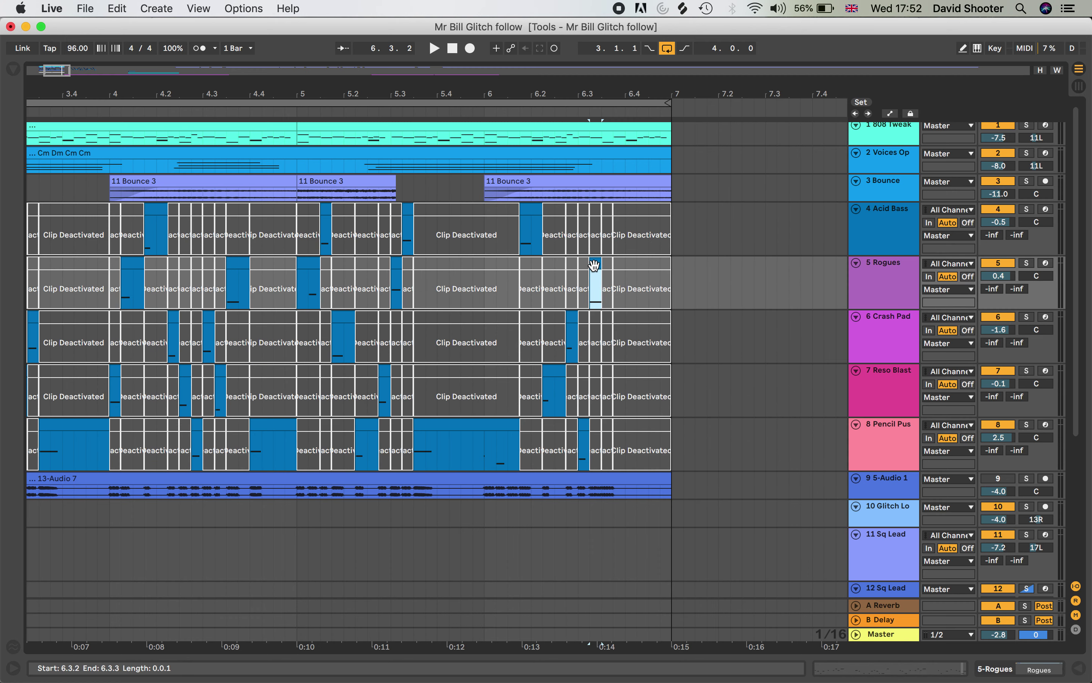
key("0")
left_click(608, 370)
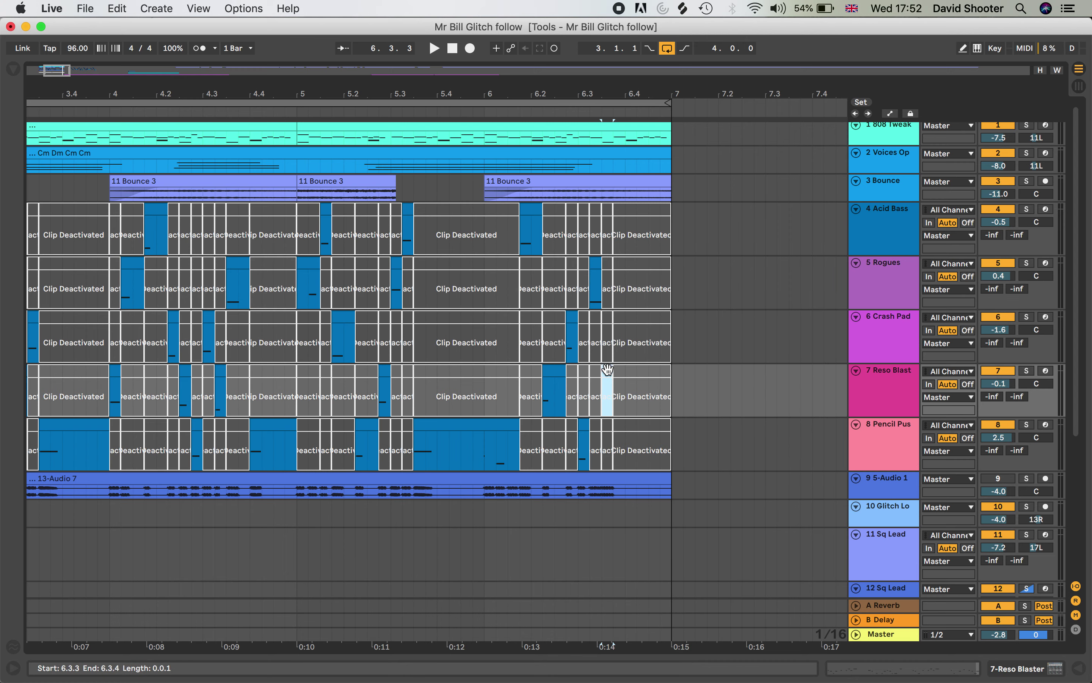
key("0")
left_click(632, 424)
scroll(538, 373, "left", 5)
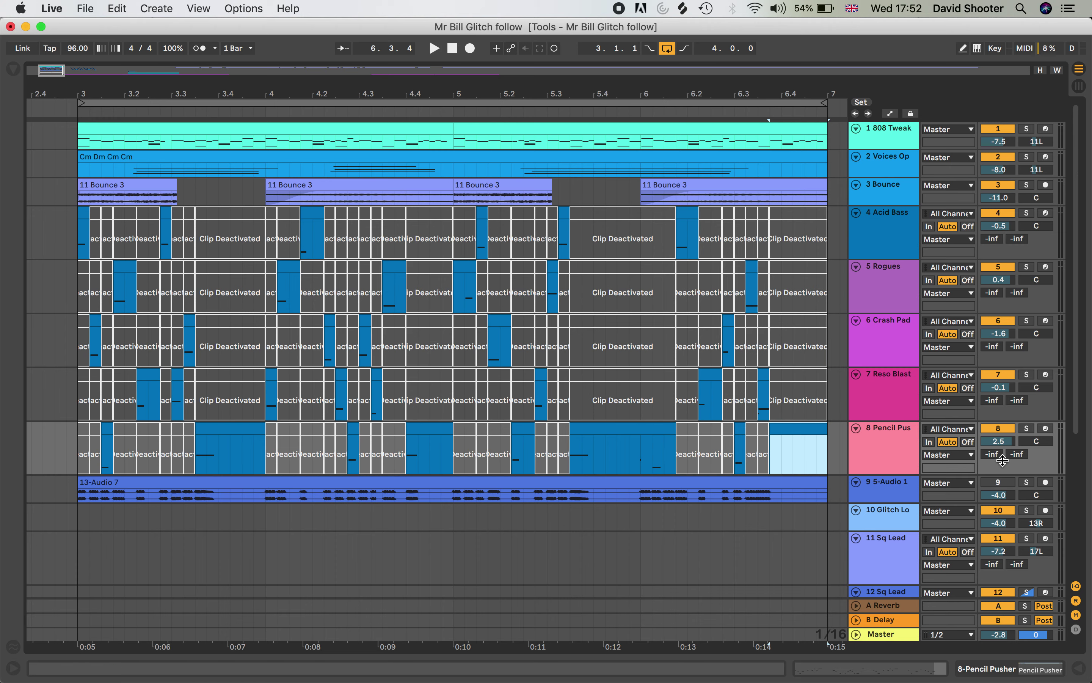
- Play the arrangement from 2.4.4, just before bar 3, to hear the alternating bass slices
left_click(71, 131)
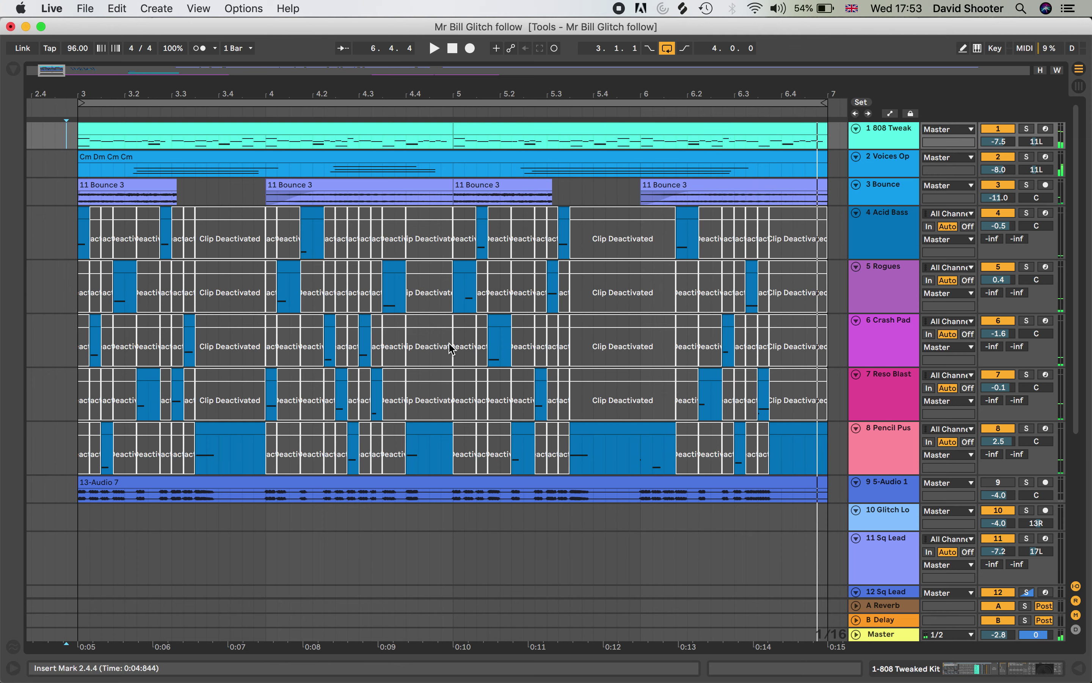
scroll(452, 348, "right", 2)
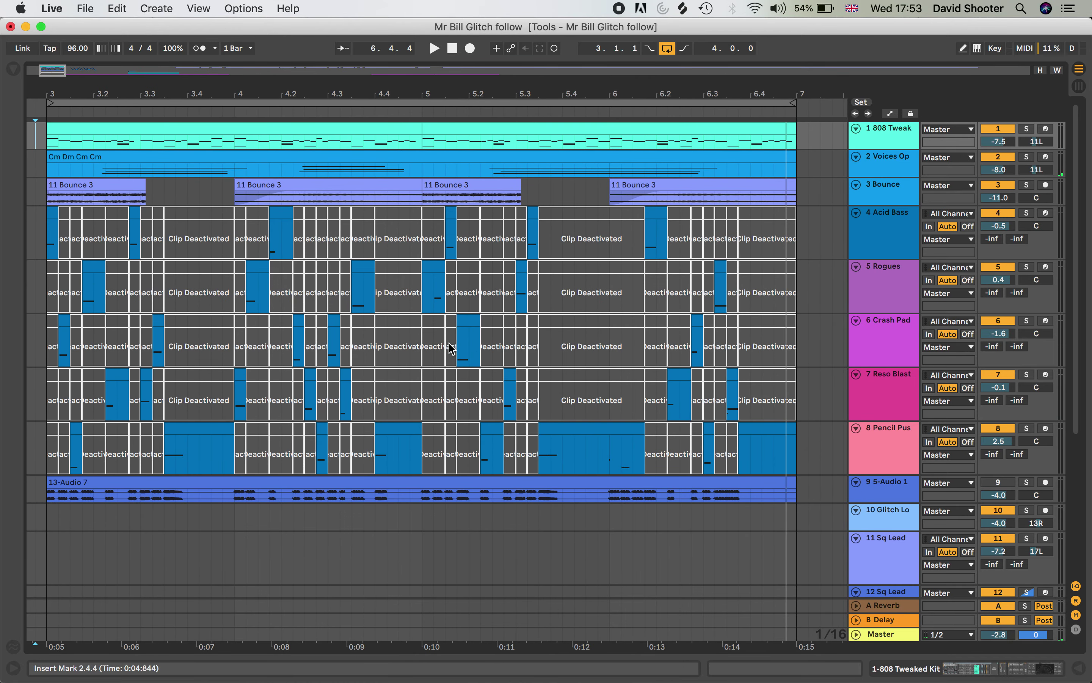
- Split the long Pencil Pusher and Crash Pad slices at 6.1.1, then deactivate the 6.1.1–6.1.4 part on Pencil Pusher and activate it on Crash Pad
left_click(625, 432)
left_click(615, 458)
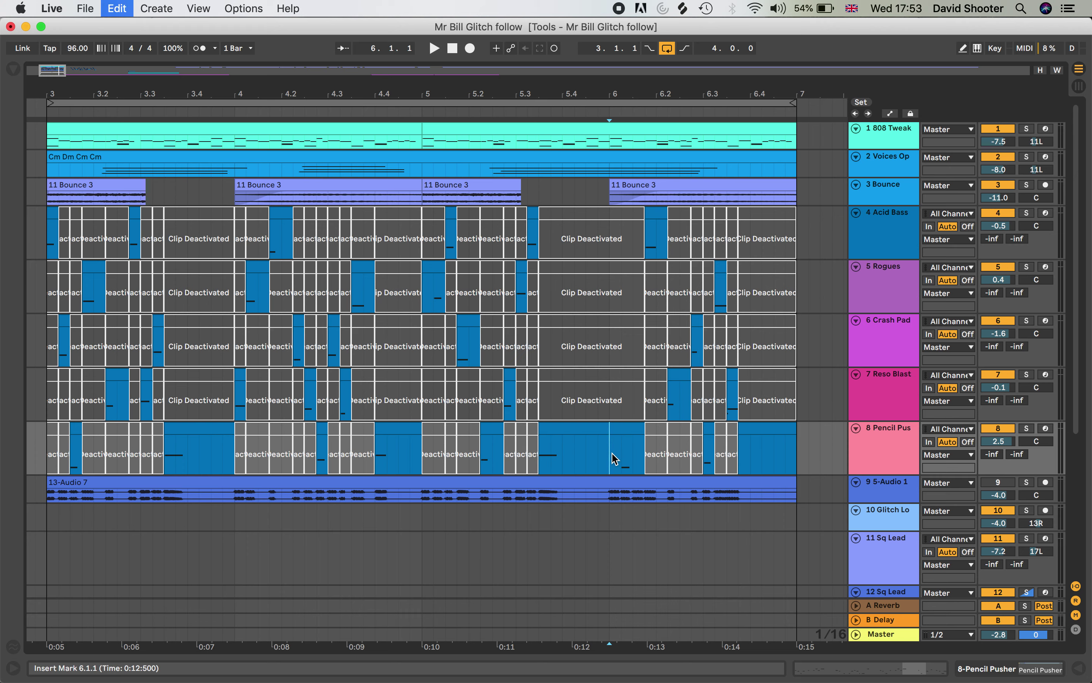
left_click(619, 428)
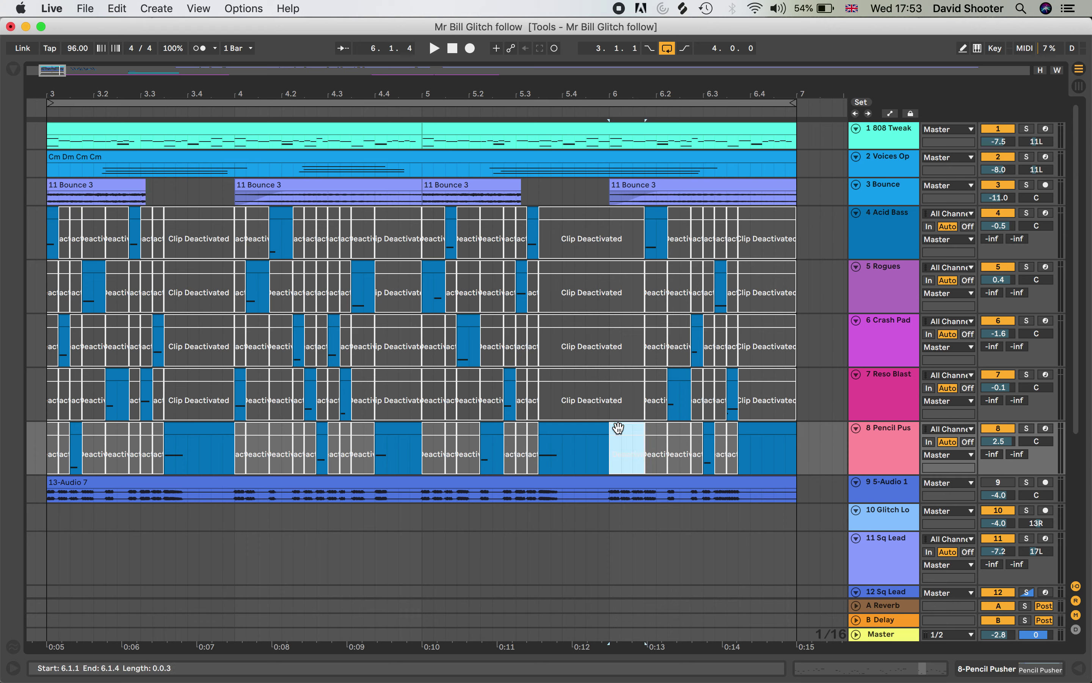
left_click(616, 339)
left_click(627, 321)
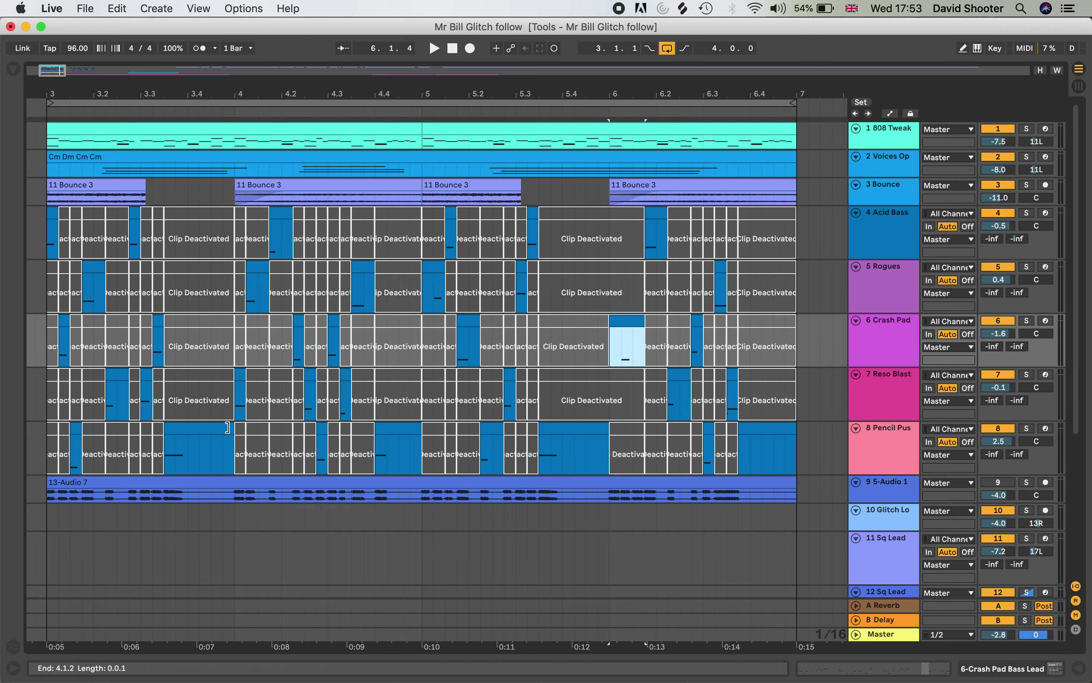
left_click(280, 379)
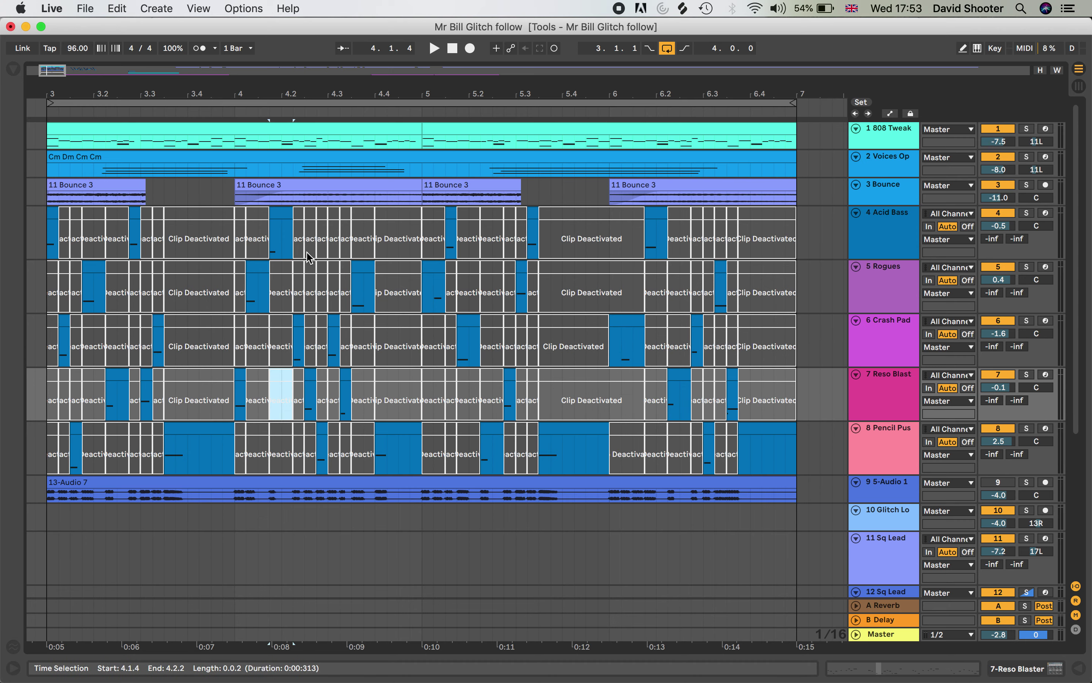
scroll(383, 375, "left", 3)
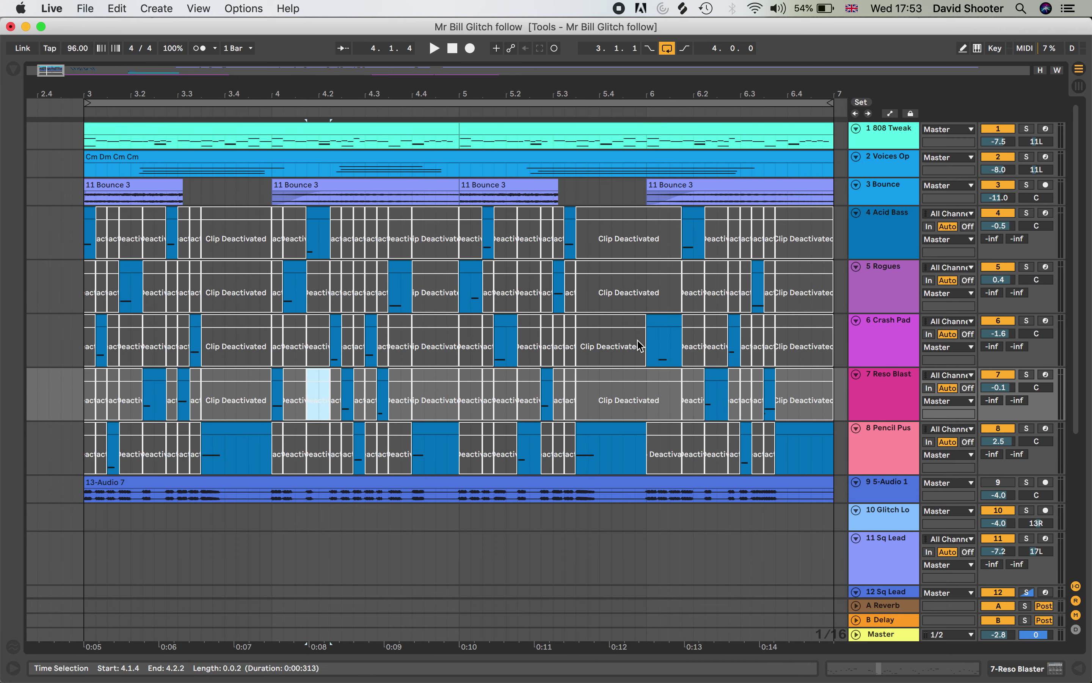
scroll(659, 403, "right", 2)
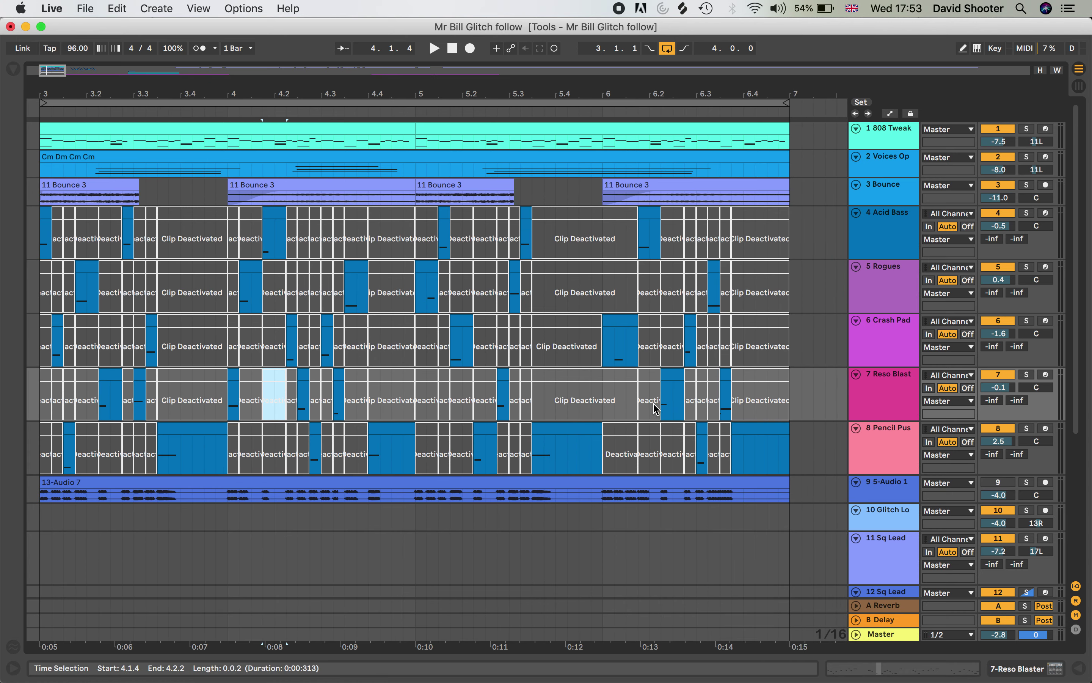
- Replace the five bass tracks' slices from 3.1.1 with a copy of those from 8.1.1 to 12.1.1 and play the loop
left_click_drag(665, 94, 392, 86)
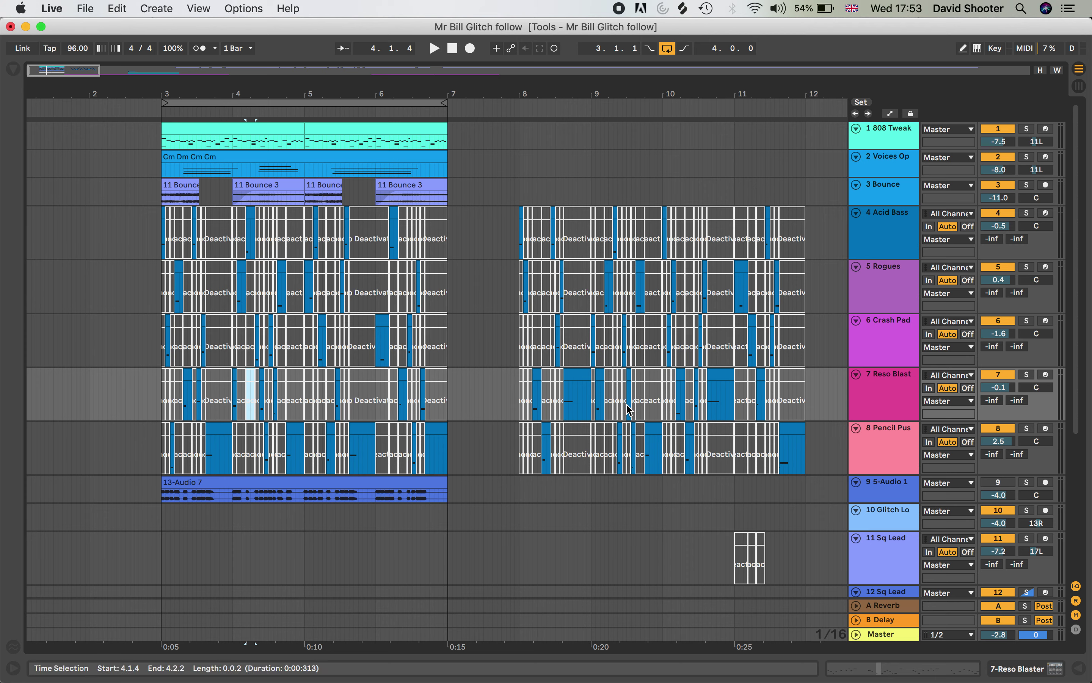
left_click_drag(808, 463, 520, 249)
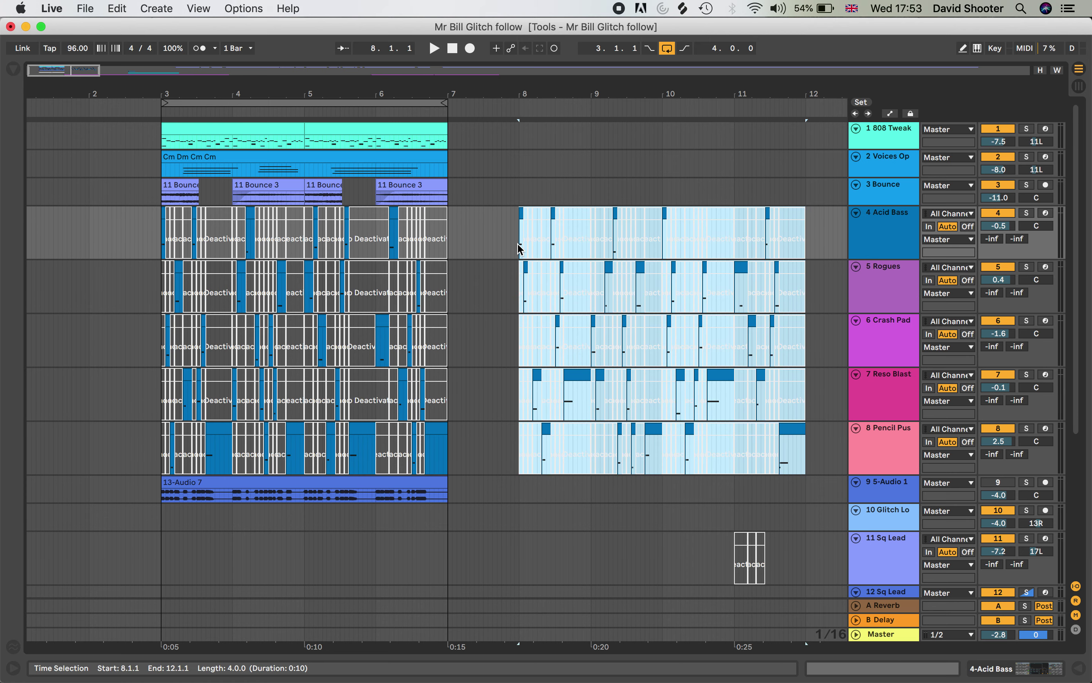
left_click(164, 230)
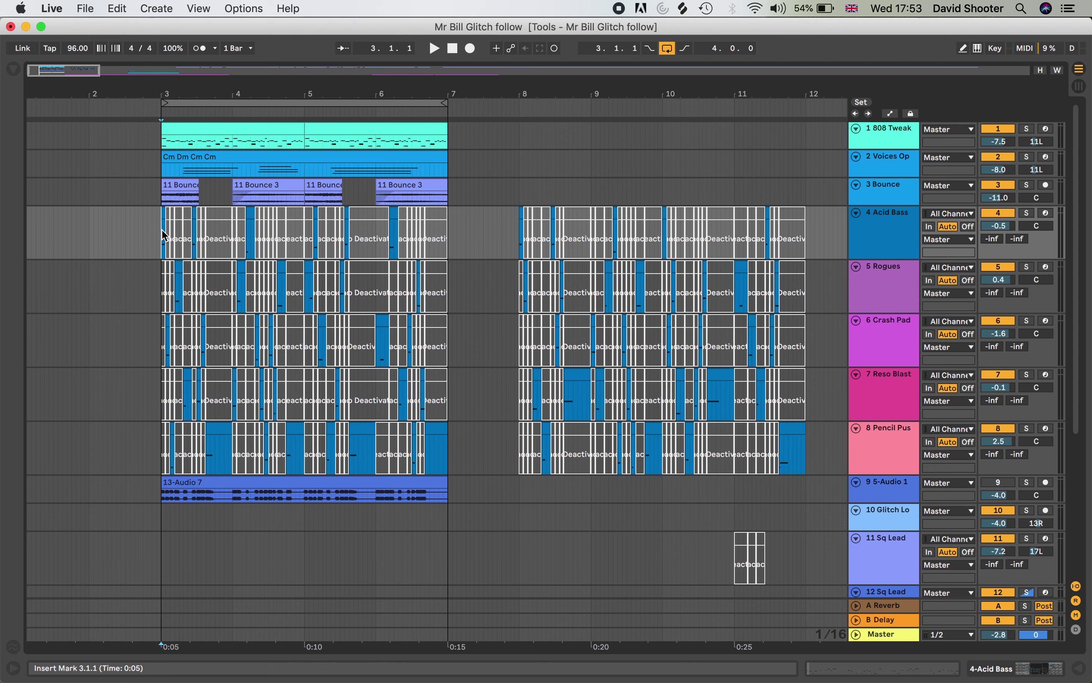
key("super+shift+l")
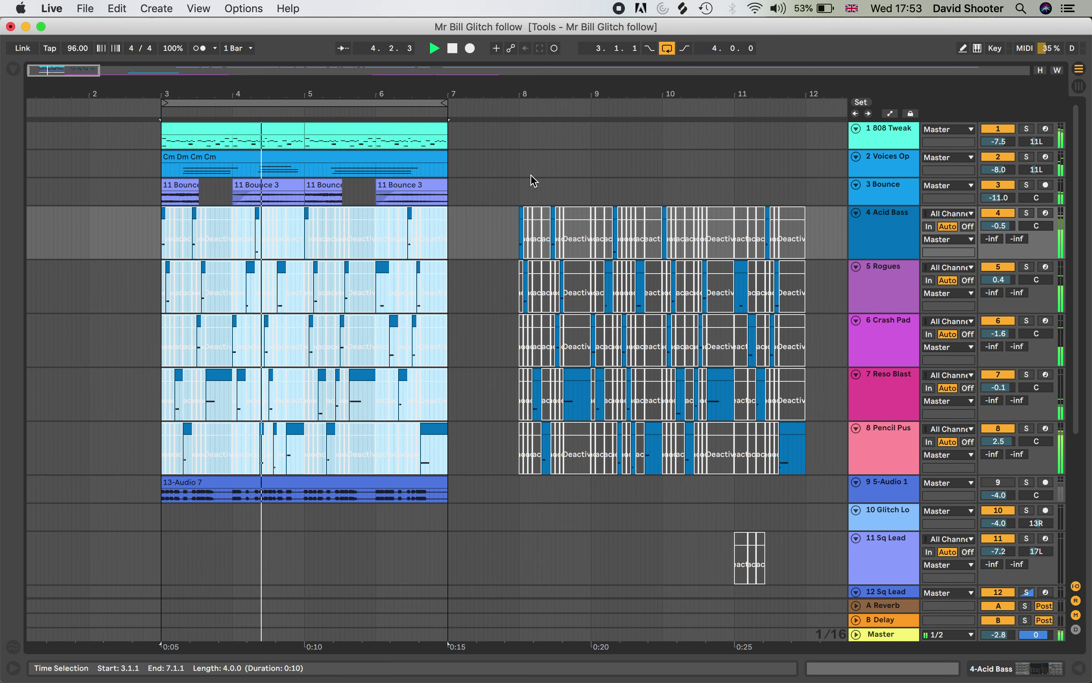
- Play the loop between bars 3 and 7 to hear the copied bass slices, and stop playback
left_click_drag(494, 99, 761, 90)
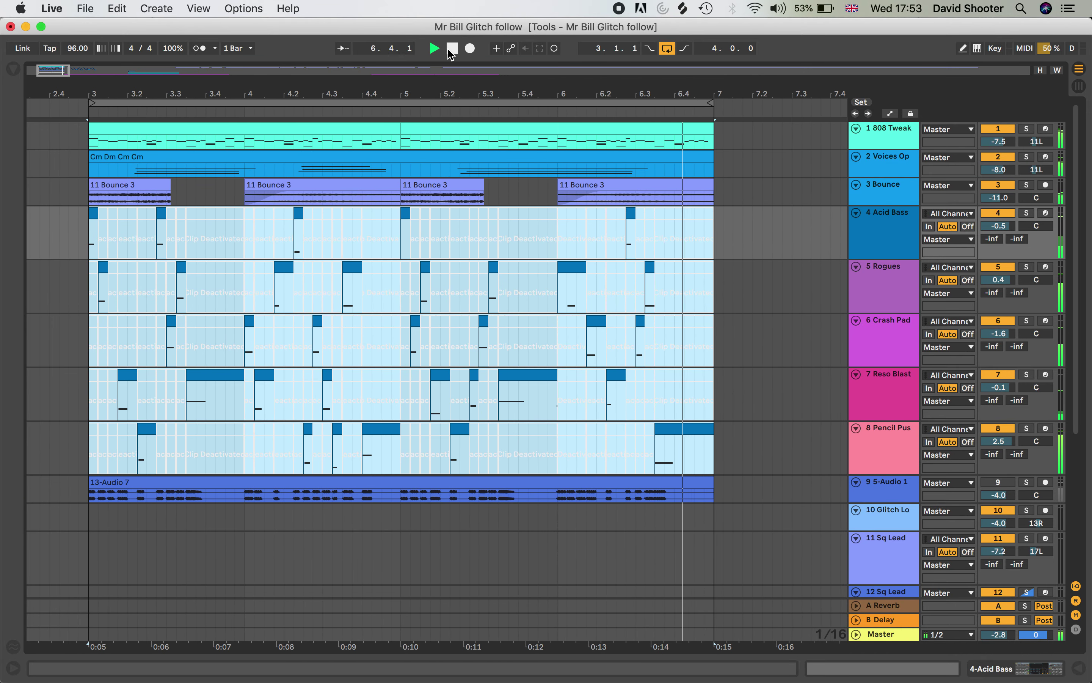
left_click(451, 48)
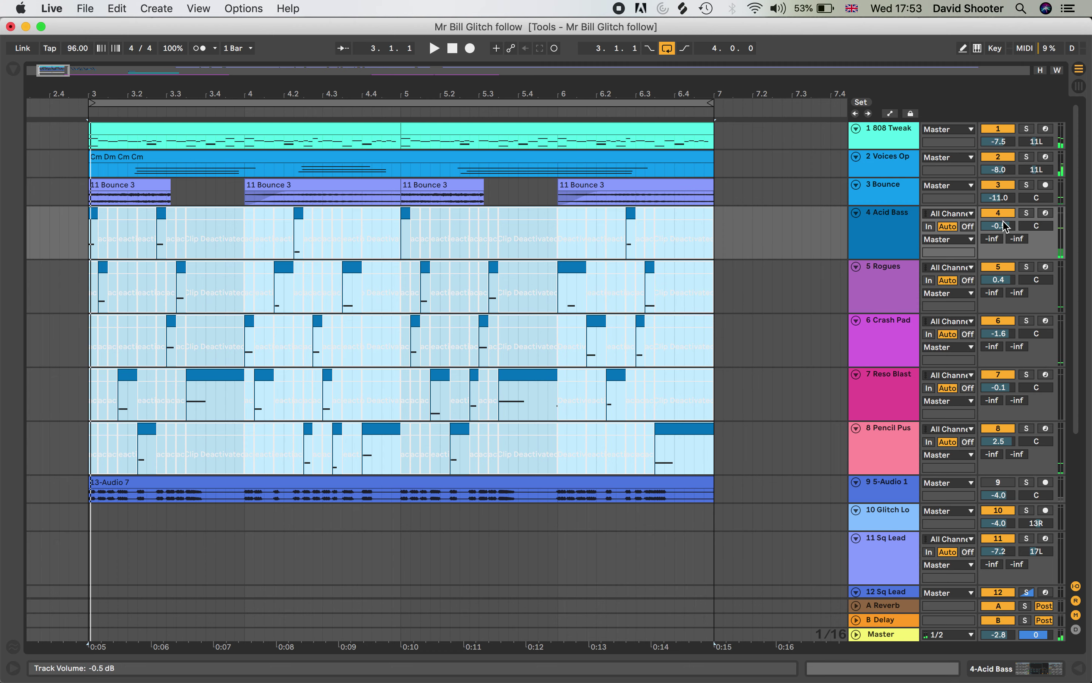
- Deactivate the Acid Bass track, activate the 5-Audio 1 track, and play from just before bar 3
left_click(999, 214)
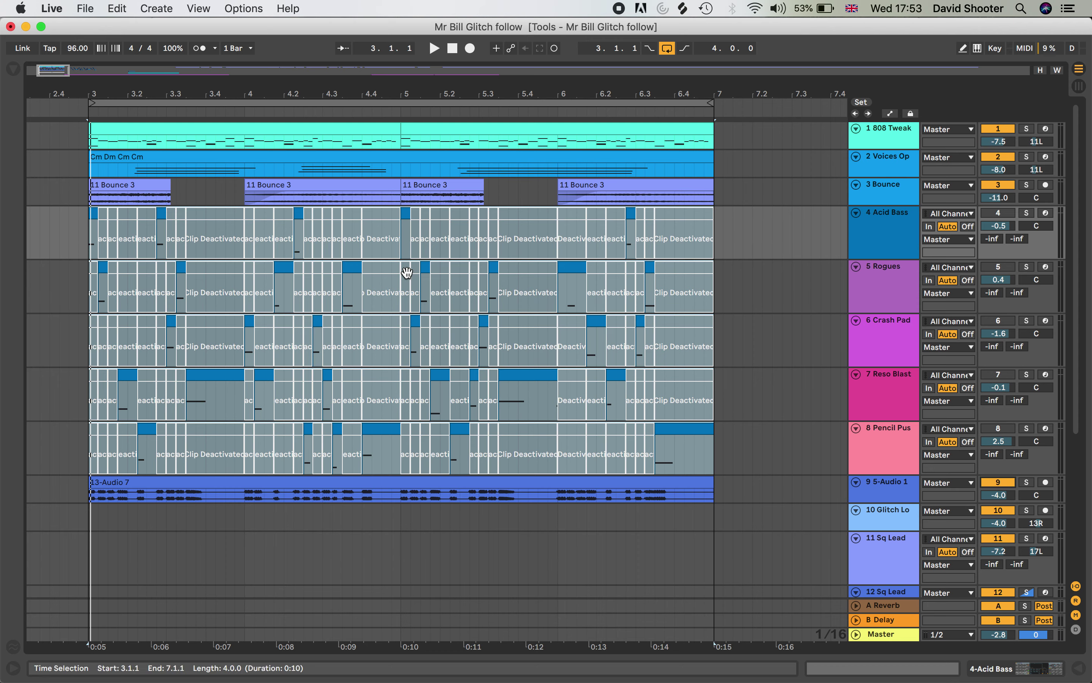
left_click(81, 191)
key("space")
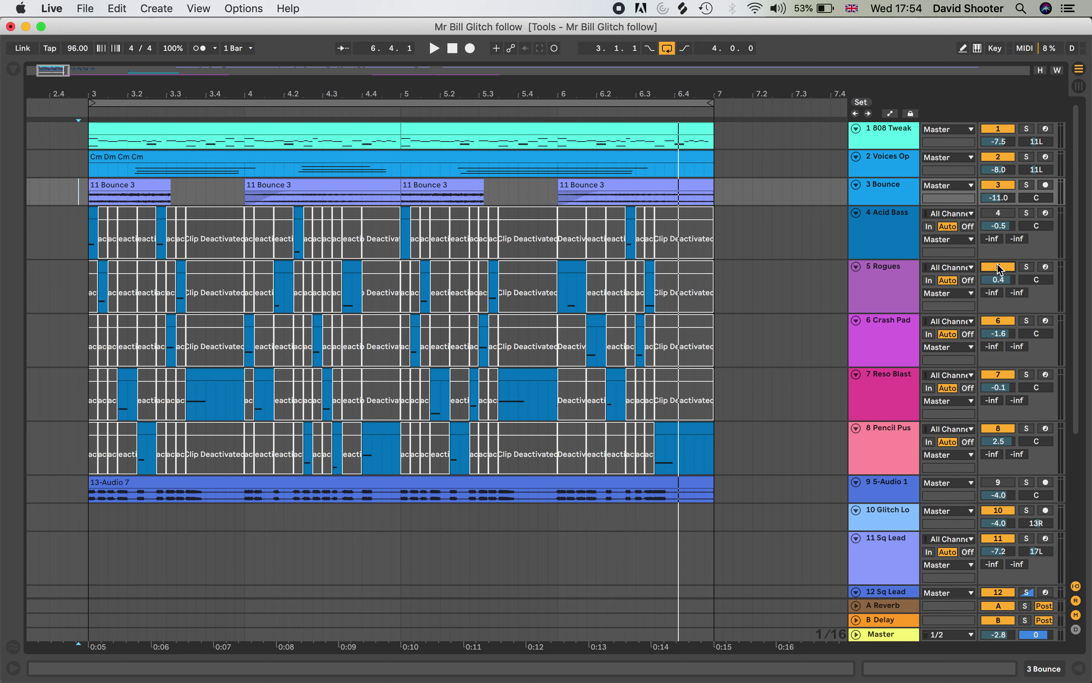
- Play the loop from just before bar 3 with all five bass tracks active and 5-Audio 1 off, and stop playback
key("space")
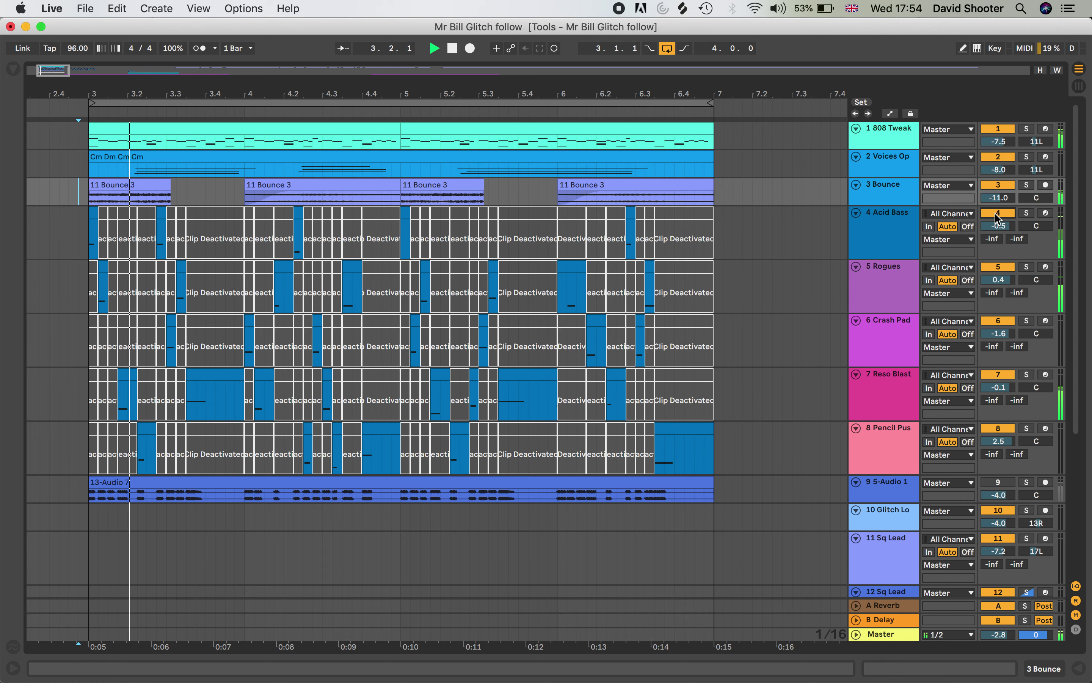
left_click(453, 49)
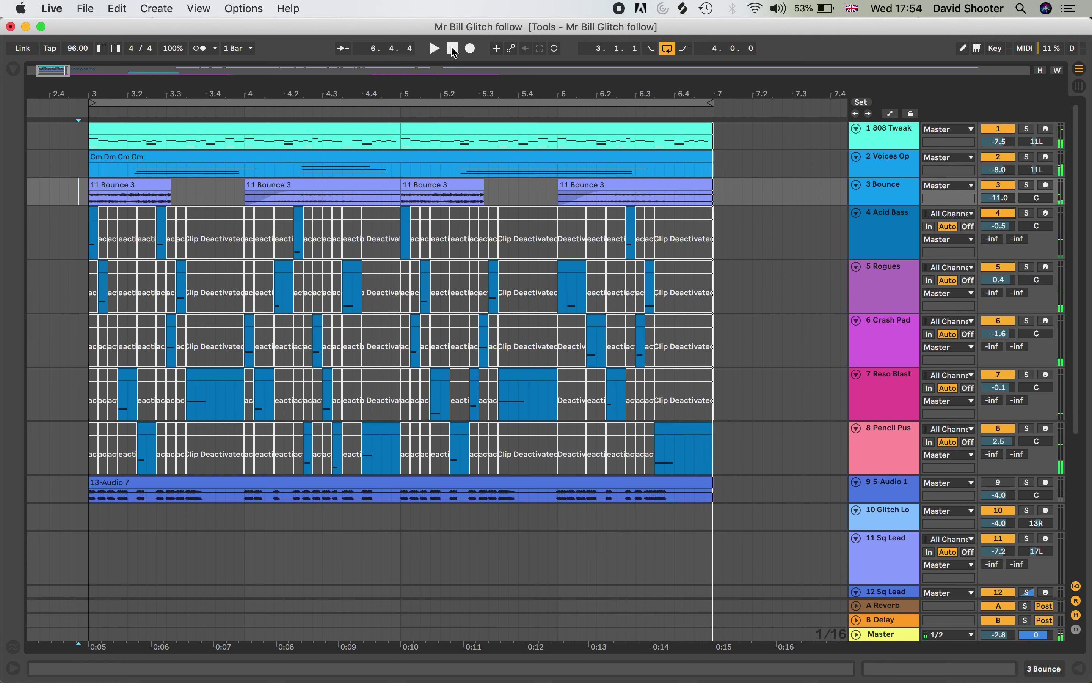